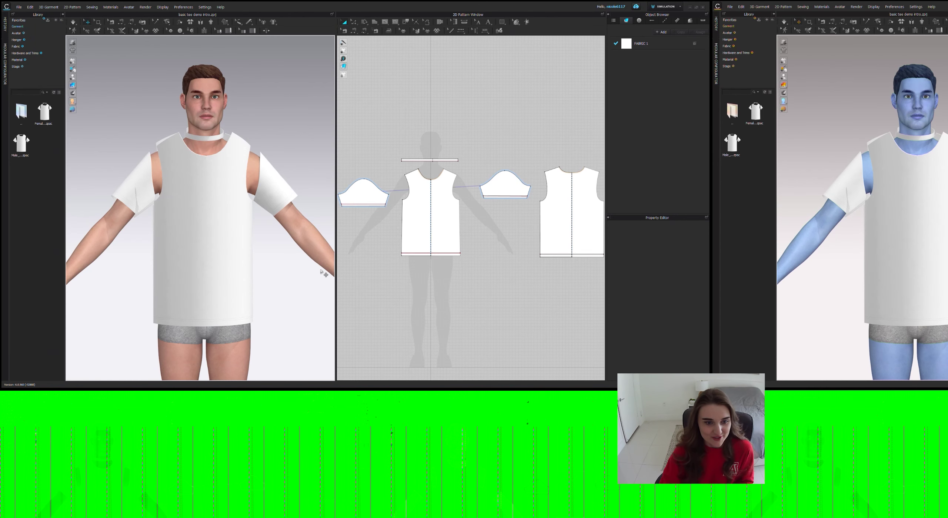
Display the sewing lines and examine how the T-shirt's pattern pieces are joined in the 2D pattern and around the avatar
mouse_move(321, 272)
right_mouse_down()
mouse_move(193, 276)
mouse_move(233, 264)
mouse_move(317, 270)
mouse_move(326, 259)
right_mouse_up()
left_click(344, 31)
scroll(410, 229, "up", 4)
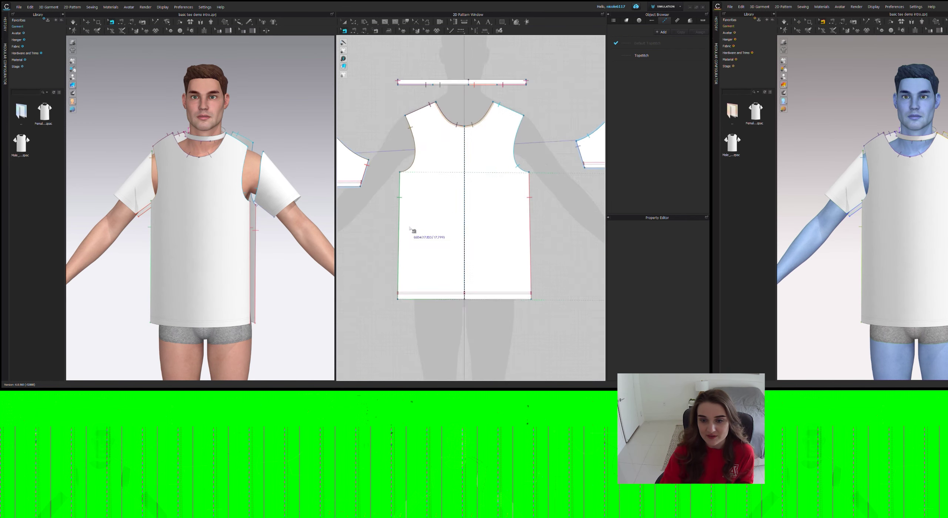
scroll(410, 229, "down", 5)
right_click_drag(201, 250, 253, 259)
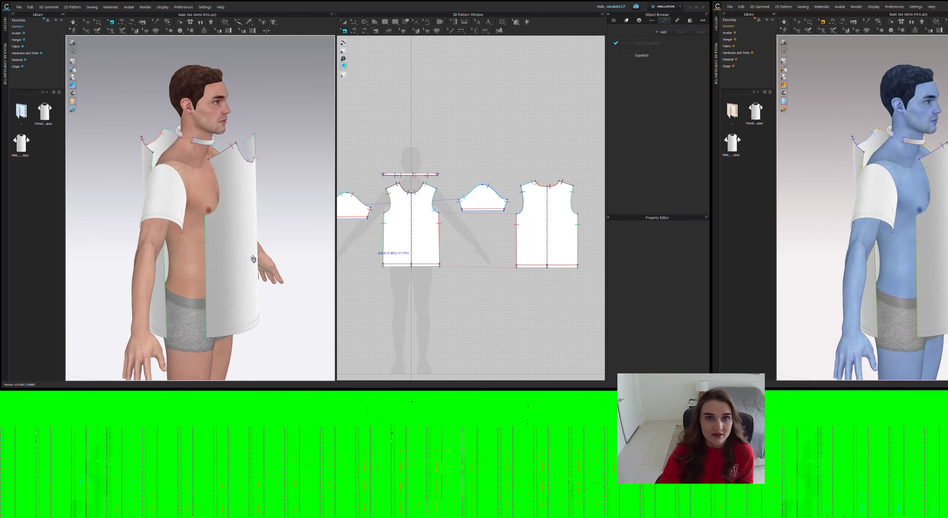
Simulate the T-shirt so it drapes on the avatar, tug both sleeves into place, and stop the simulation
key("space")
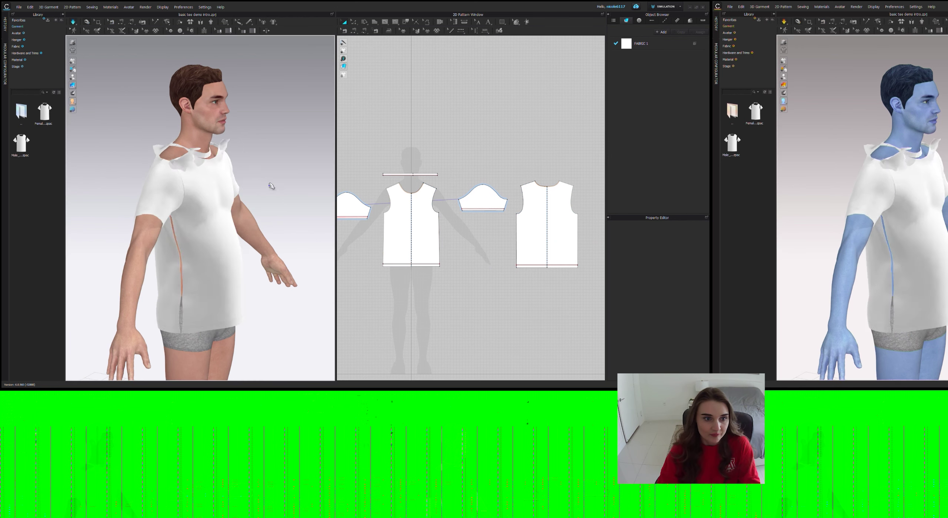
right_click_drag(294, 213, 254, 210)
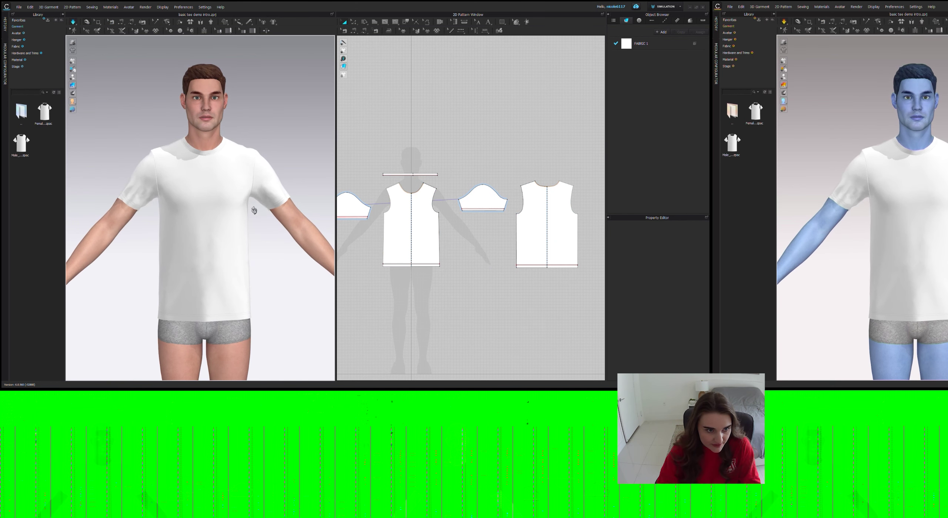
left_click(145, 176)
left_click(269, 168)
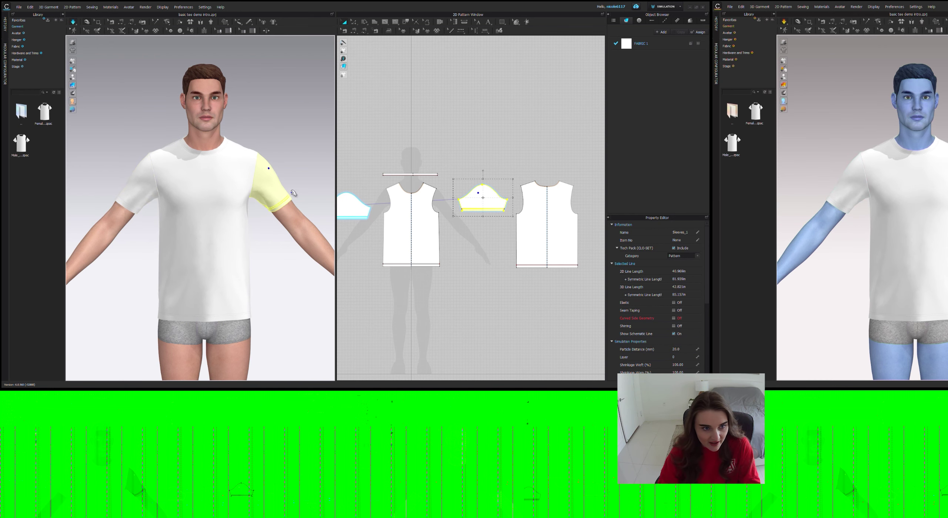
left_click(280, 292)
mouse_move(249, 200)
right_mouse_down()
mouse_move(216, 210)
mouse_move(269, 196)
mouse_move(253, 217)
right_mouse_up()
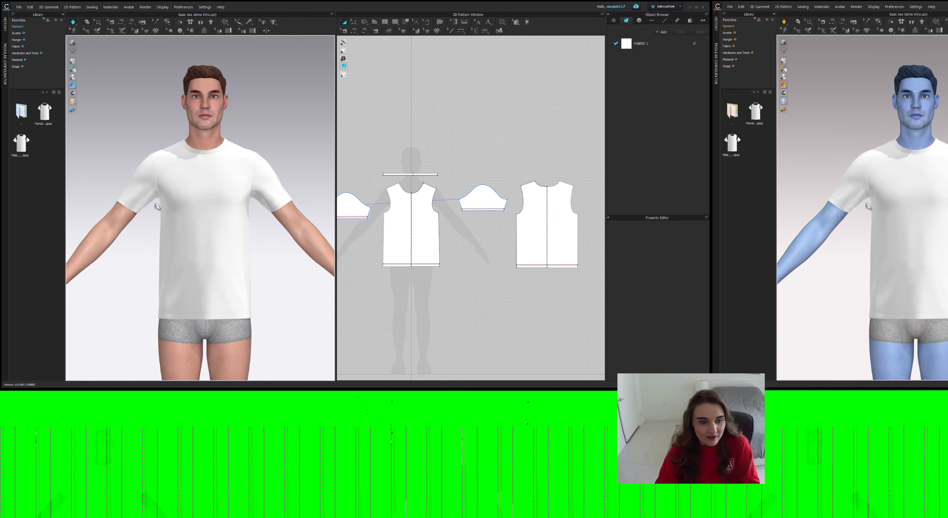
key("space")
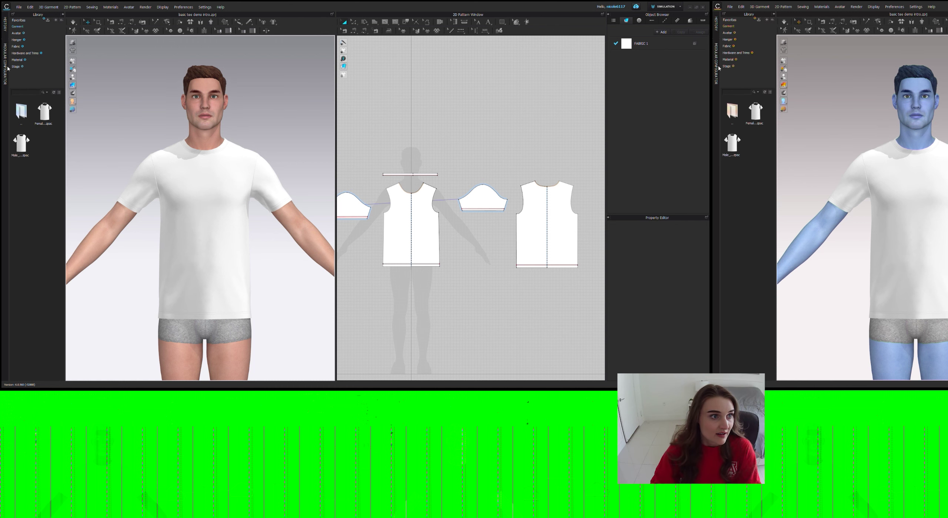
Load an avatar pose from the library with the arms lowered beside the body
left_click(16, 33)
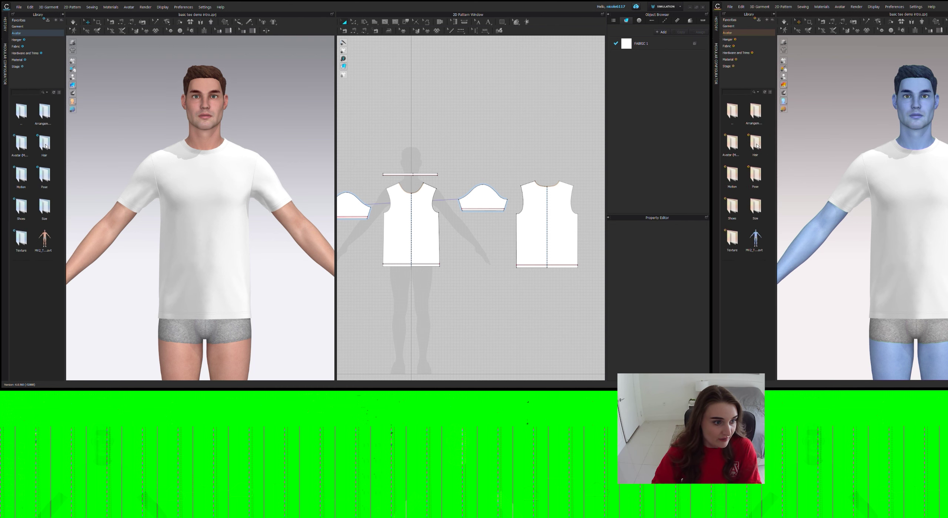
double_click(45, 178)
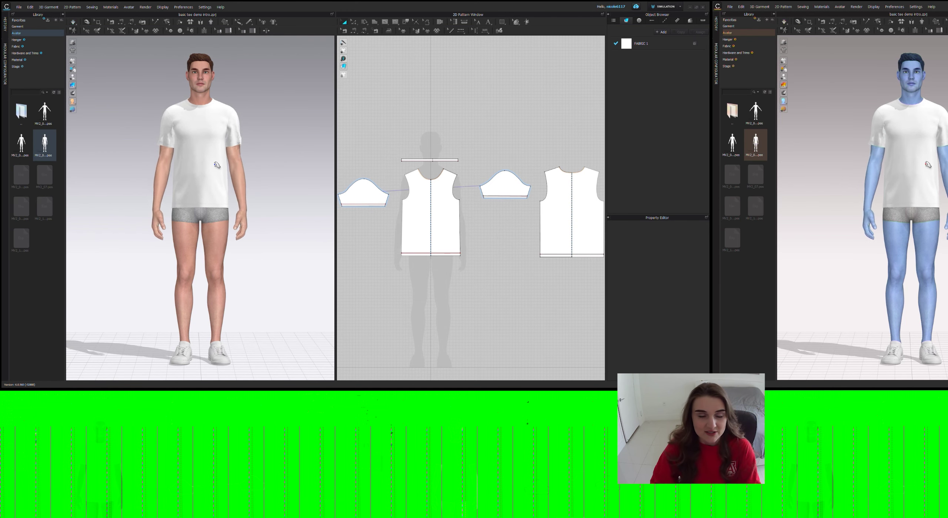
scroll(209, 203, "up", 5)
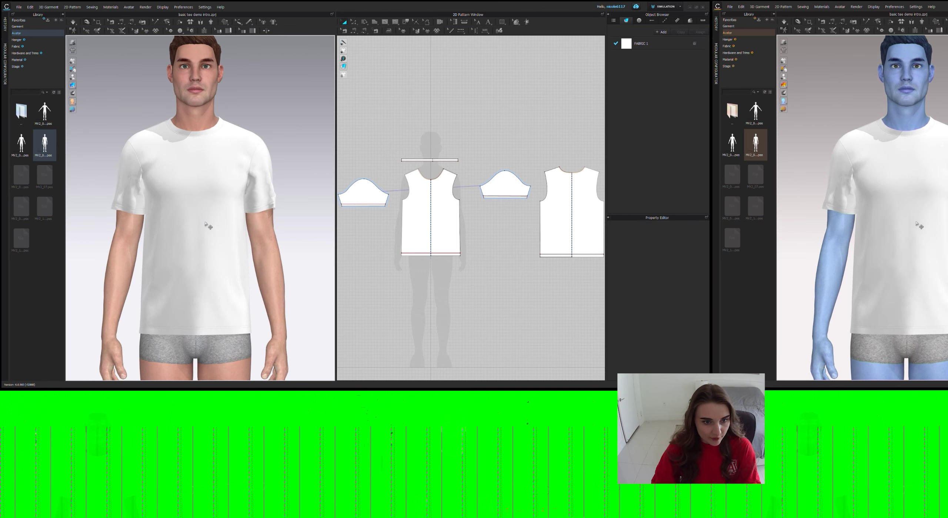
right_click_drag(205, 224, 267, 233)
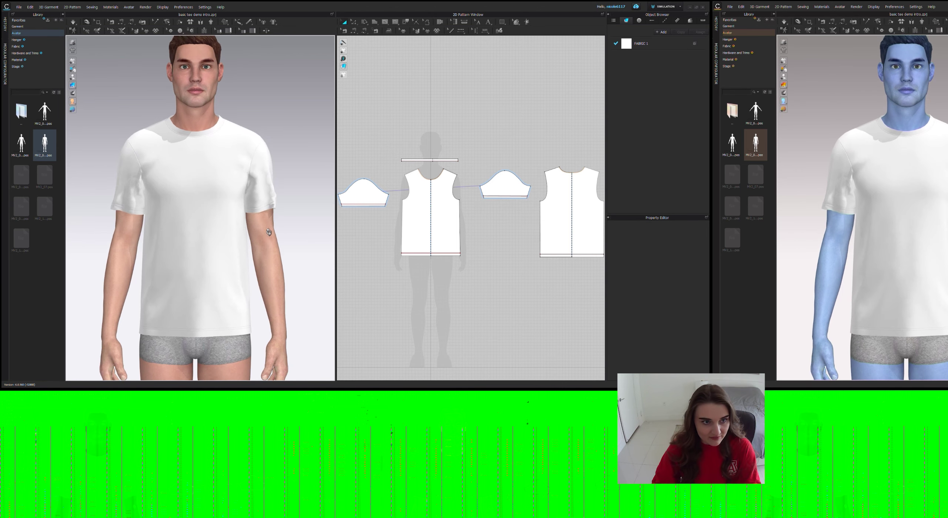
Add the Knit_Cotton_Jersey fabric from the fabric library to the project's fabric list
scroll(444, 230, "down", 5)
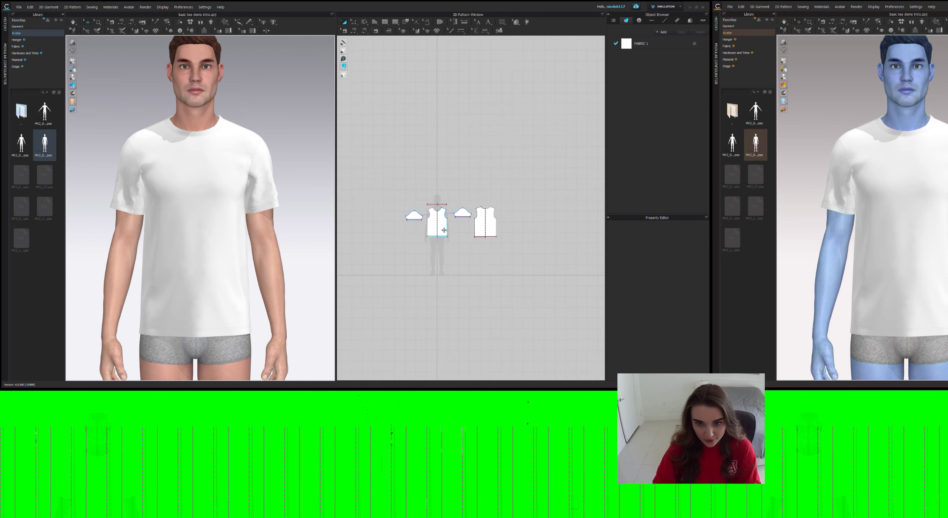
left_click(16, 47)
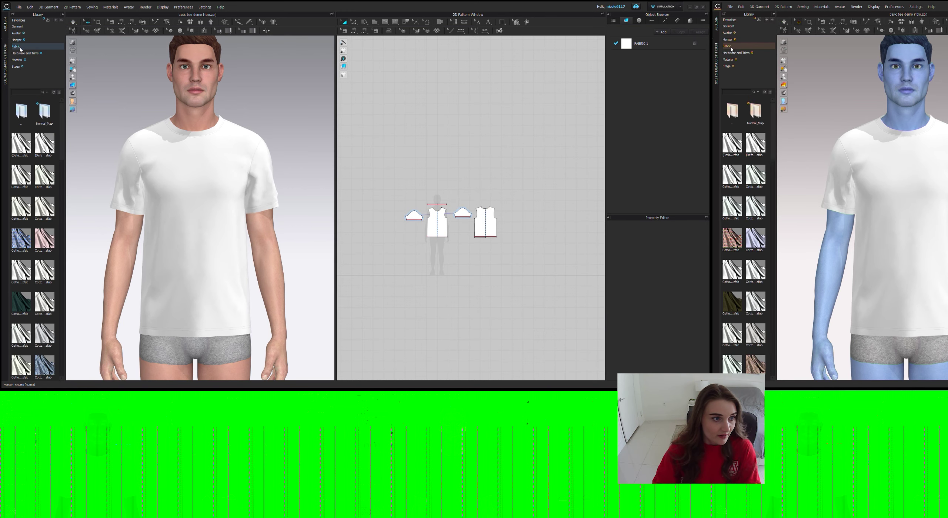
scroll(20, 185, "down", 10)
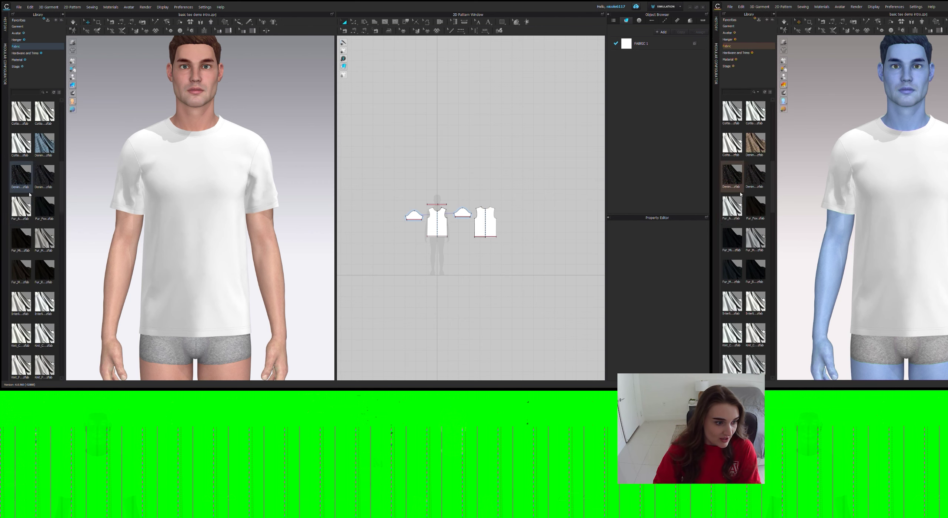
scroll(21, 241, "up", 5)
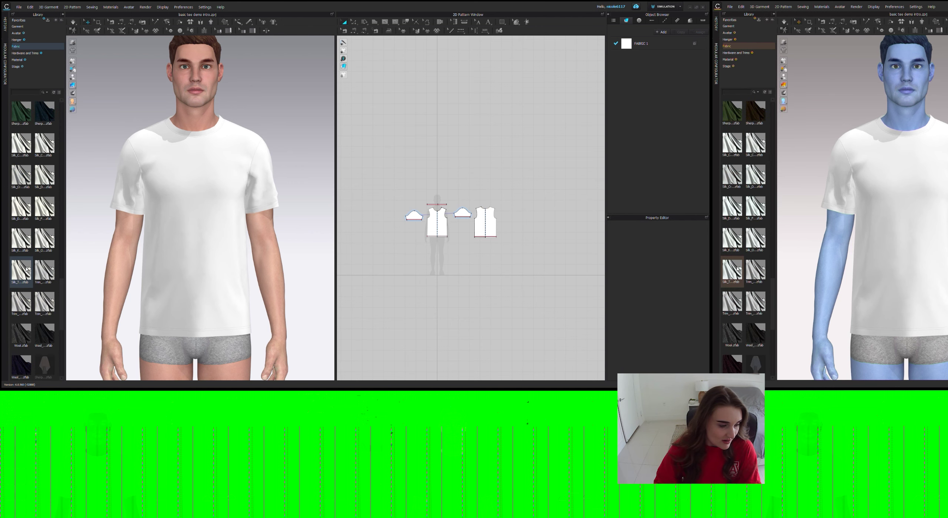
scroll(22, 259, "up", 5)
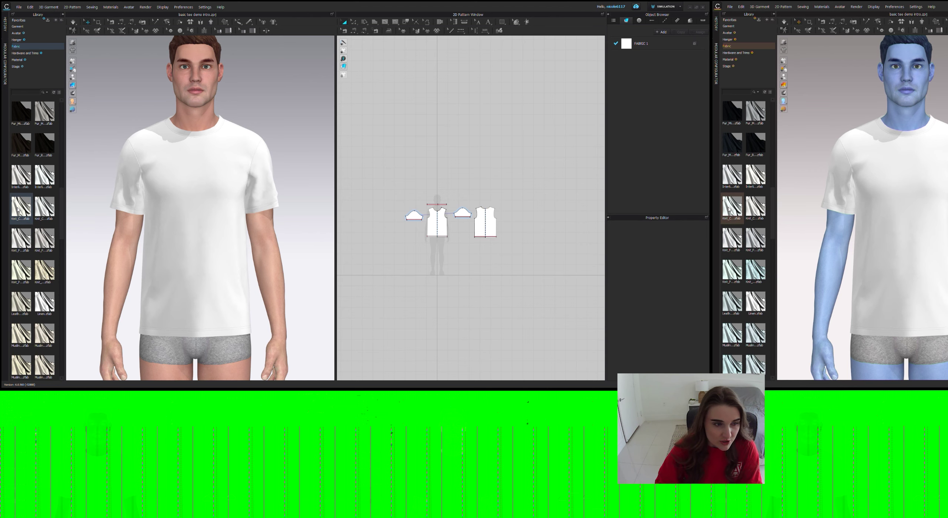
left_click_drag(18, 210, 634, 78)
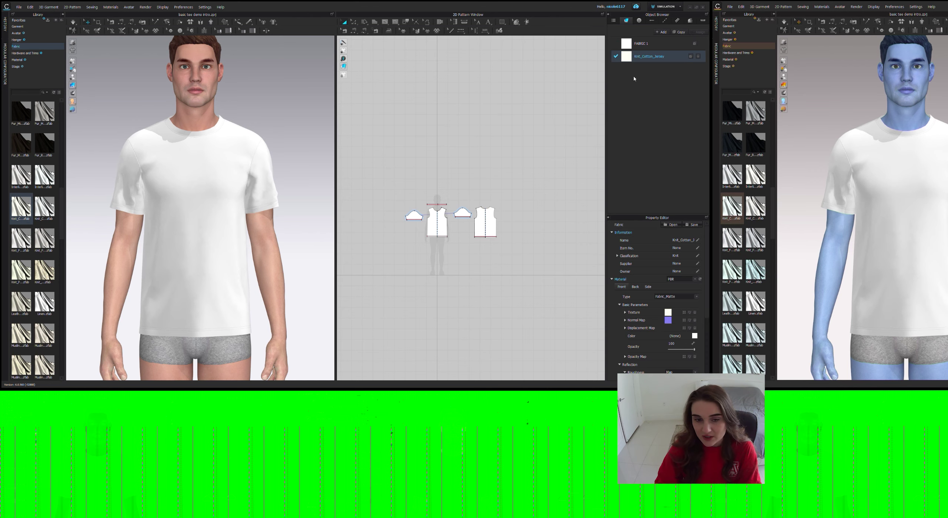
Assign the Knit_Cotton_Jersey fabric to the front, back and both sleeve patterns, leaving out the neckband
scroll(450, 203, "up", 3)
scroll(407, 215, "down", 2)
left_click_drag(557, 265, 347, 190)
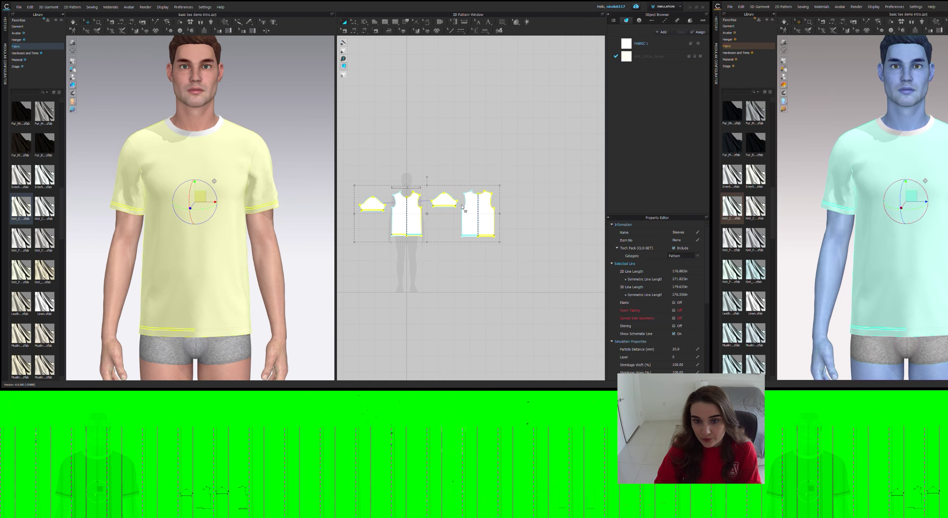
left_click(371, 170)
Simulate the T-shirt in its jersey fabric and pull both sleeve hems into a smoother drape over the arms
key("space")
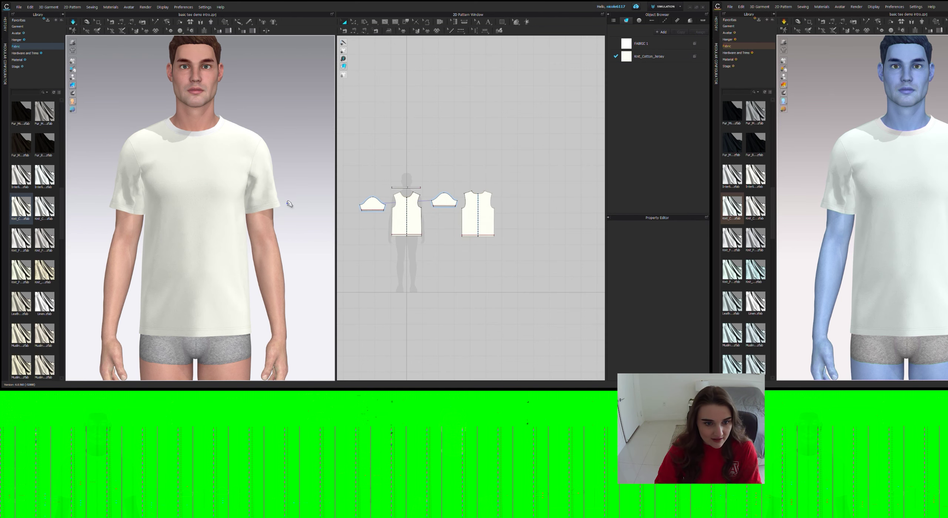
left_click_drag(278, 206, 286, 213)
mouse_move(163, 229)
left_mouse_down()
mouse_move(168, 239)
mouse_move(165, 229)
left_mouse_up()
left_click_drag(127, 201, 122, 201)
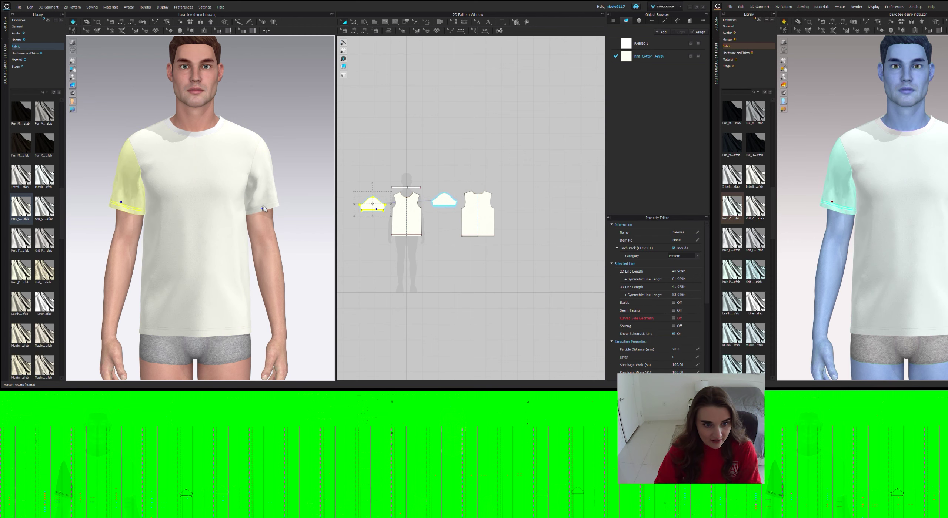
left_click_drag(265, 207, 266, 217)
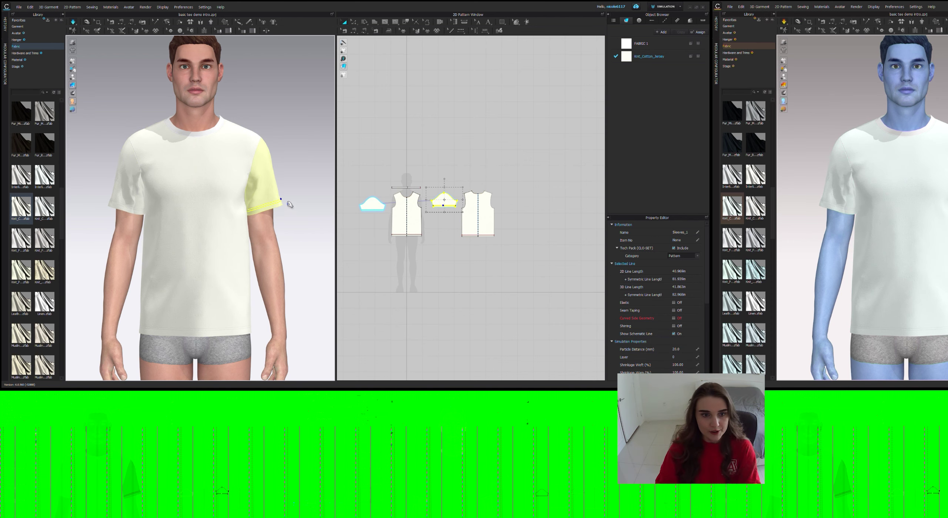
left_click(129, 209)
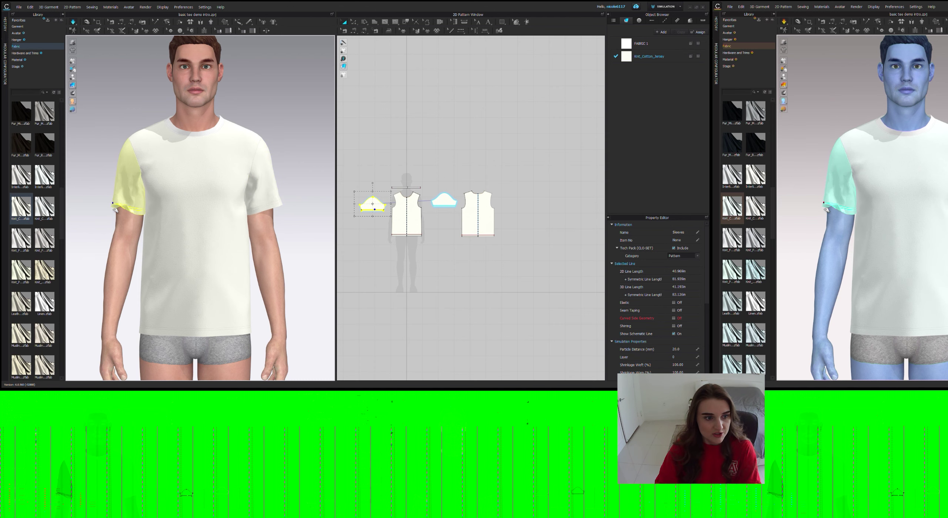
right_click_drag(282, 246, 322, 245)
left_click(276, 244)
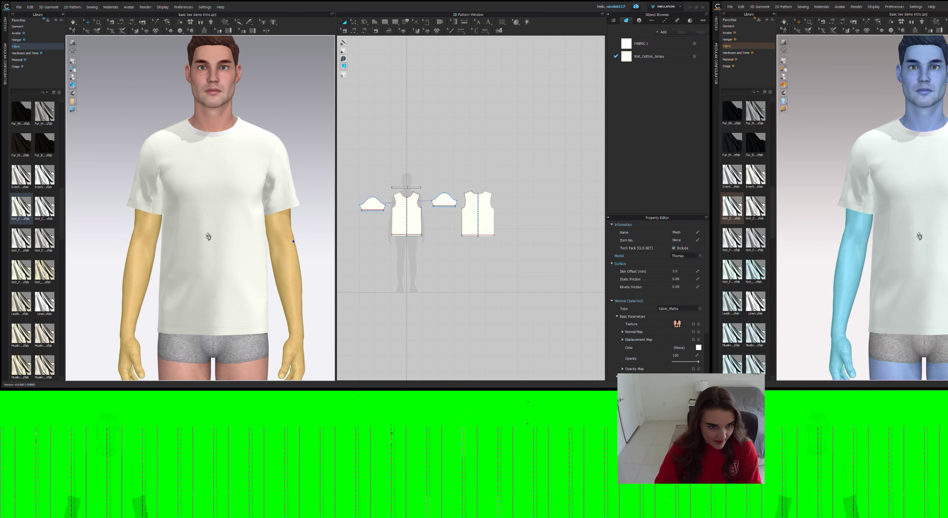
middle_click_drag(200, 230, 191, 225)
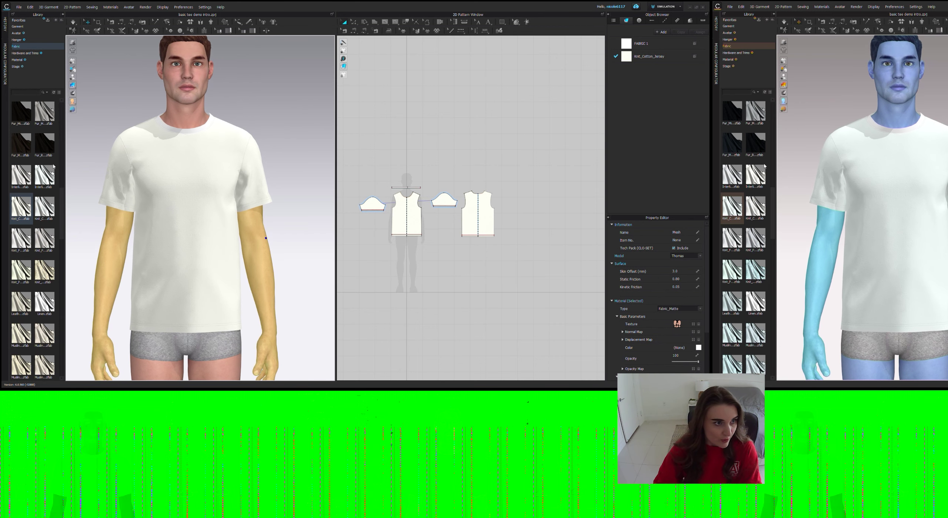
Add the Rib_2X2_468gsm fabric from the fabric library to the project's fabric list
left_click(16, 47)
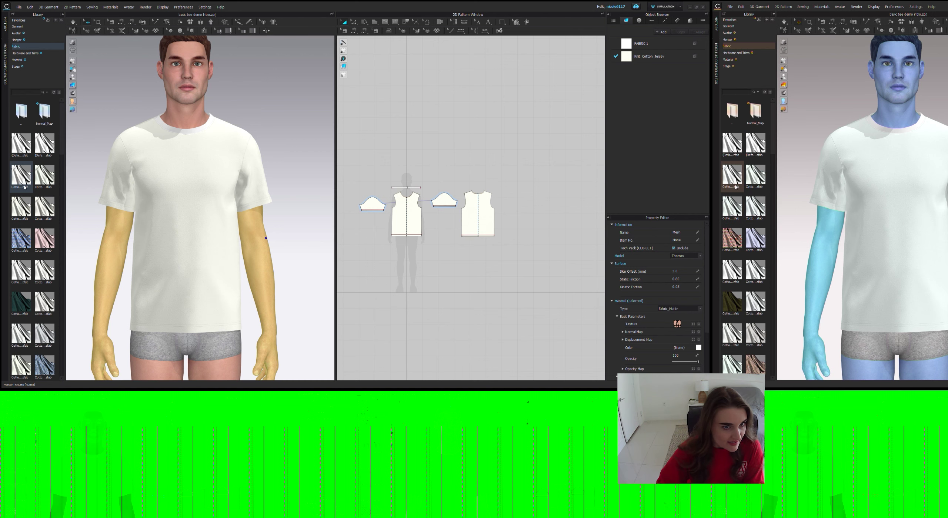
scroll(23, 187, "down", 10)
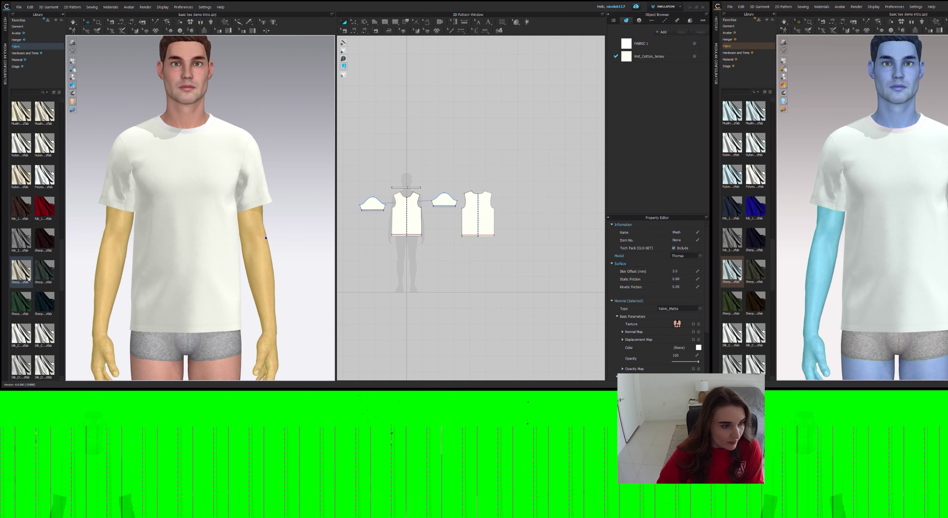
scroll(26, 263, "up", 3)
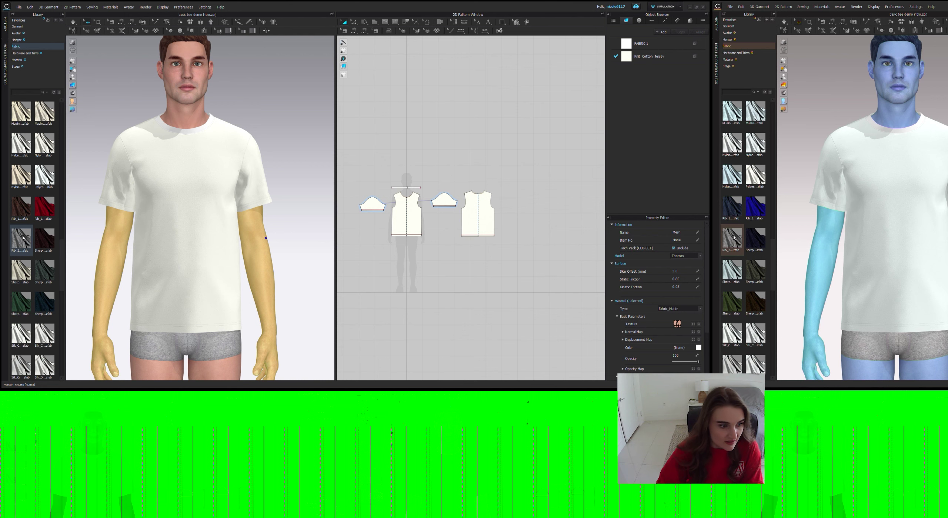
left_click_drag(23, 234, 35, 242)
scroll(30, 241, "down", 5)
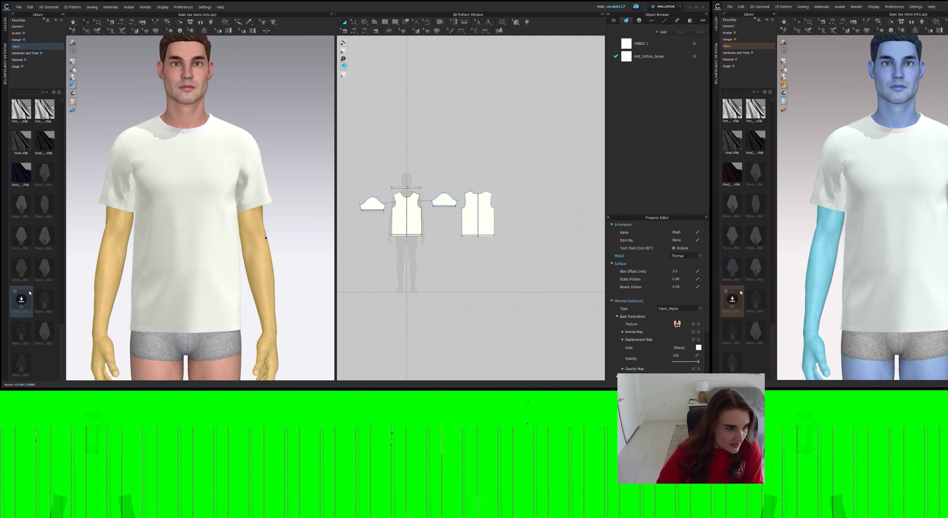
scroll(29, 284, "up", 3)
scroll(27, 286, "up", 6)
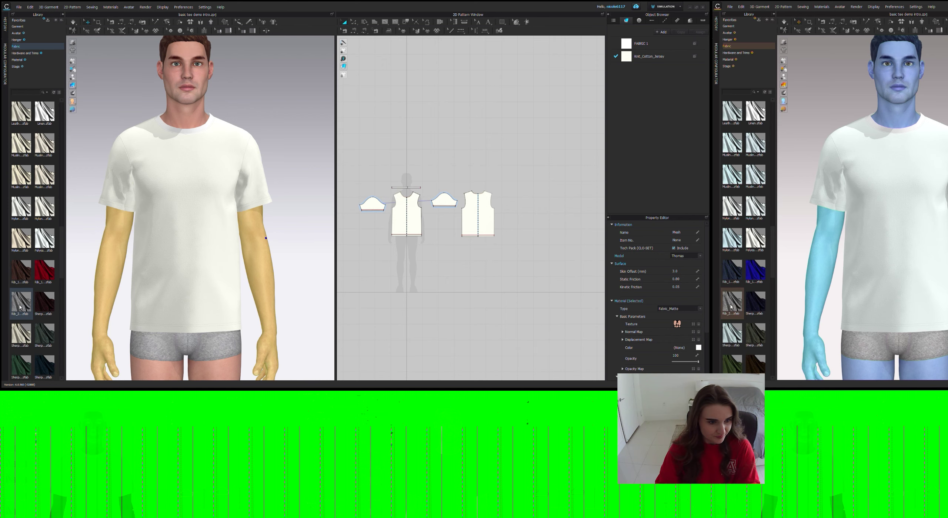
left_click_drag(21, 307, 639, 74)
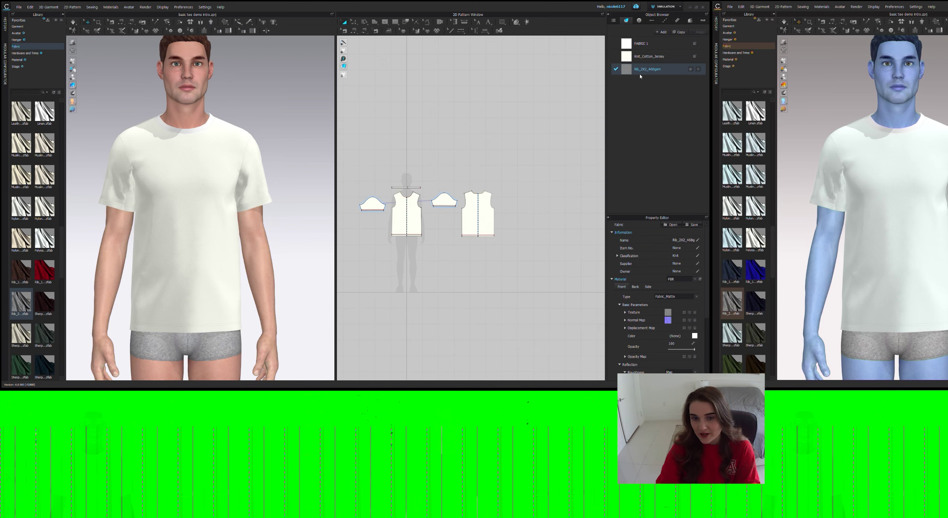
Assign the Rib_2X2_468gsm fabric to the neckband and remove the fabric's texture and normal map
left_click(416, 188)
left_click(366, 135)
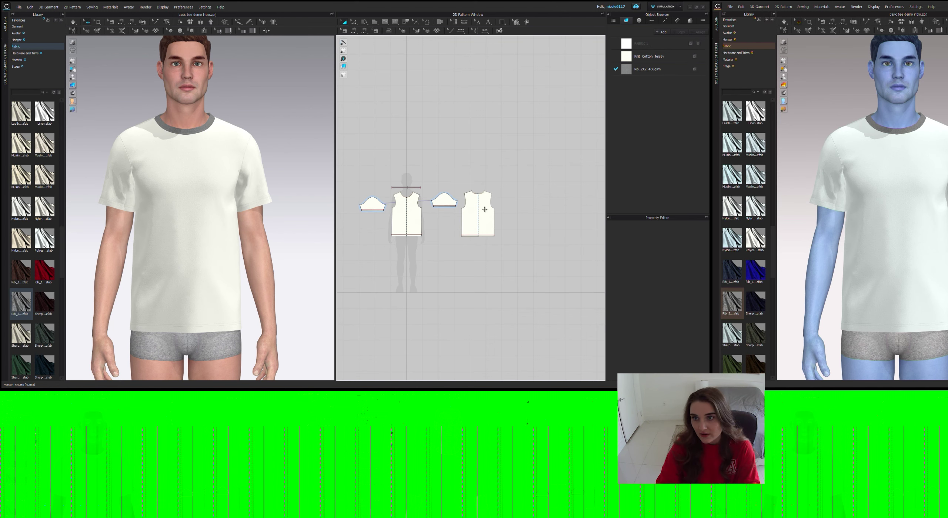
left_click(664, 69)
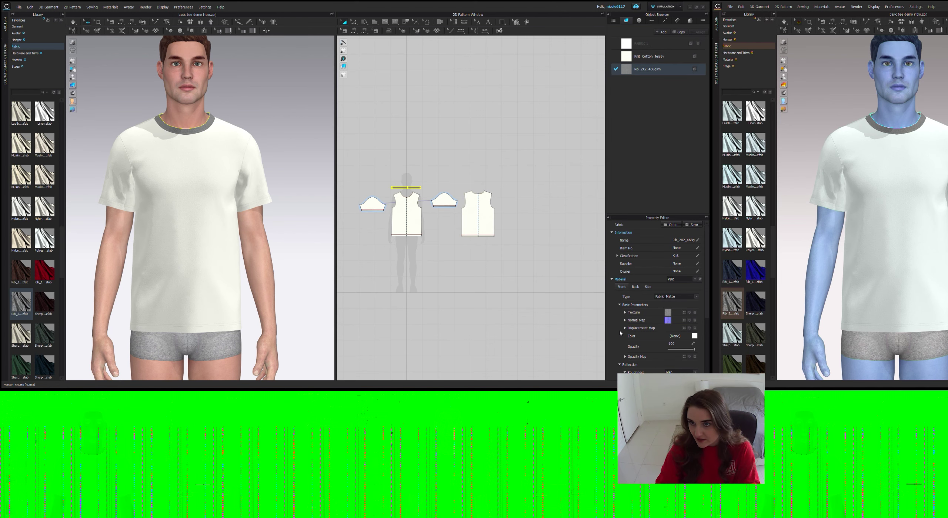
left_click(695, 313)
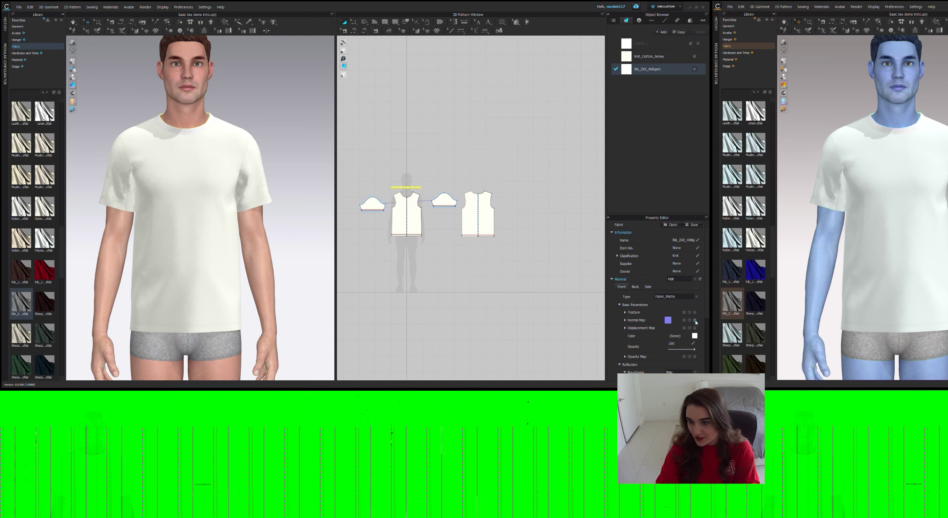
left_click(694, 320)
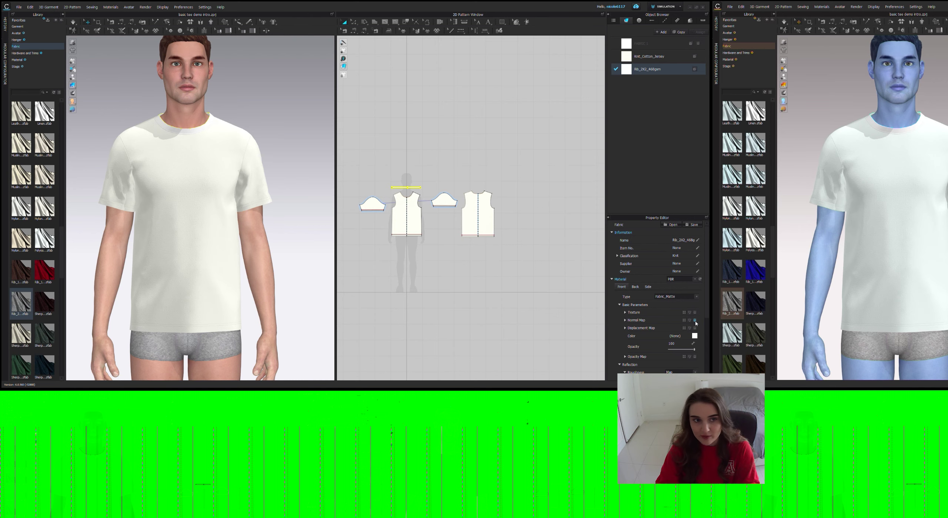
Remove the texture and normal map from the Knit_Cotton_Jersey fabric
left_click(633, 56)
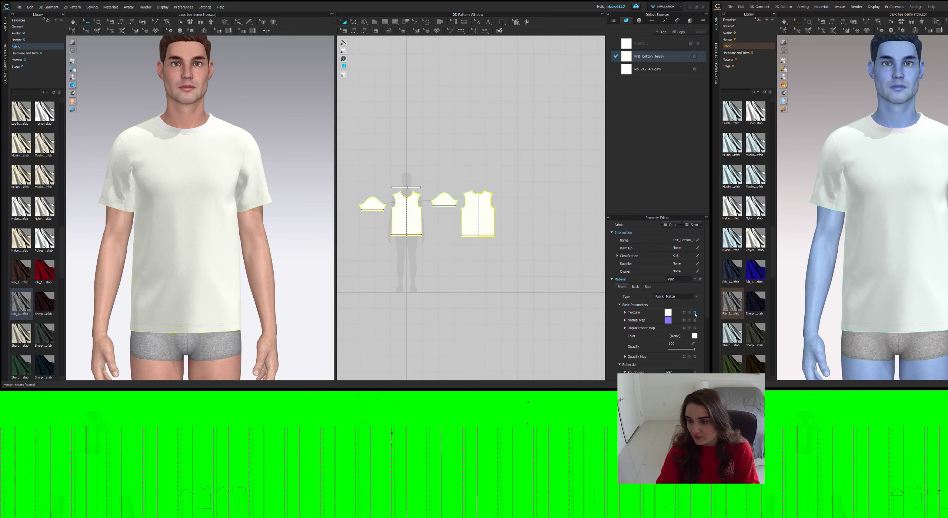
scroll(381, 229, "up", 3)
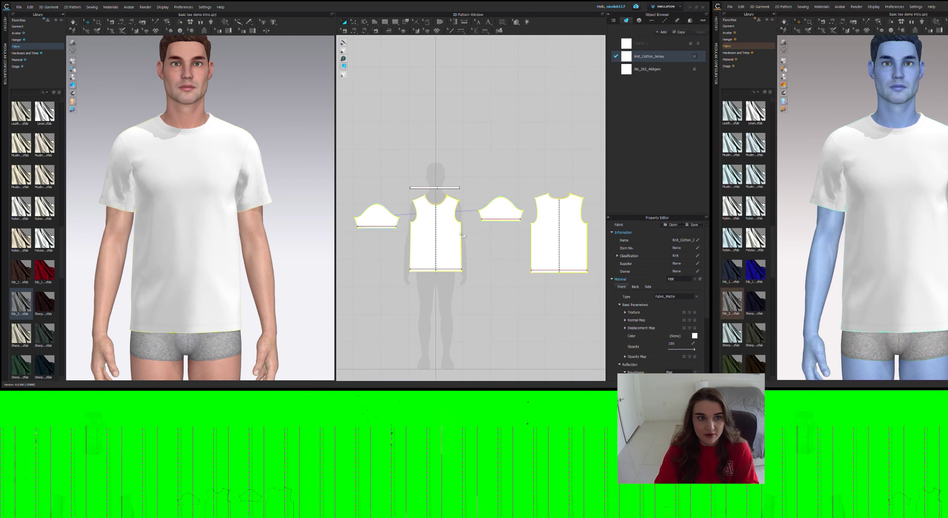
scroll(481, 194, "down", 2)
left_click(265, 164)
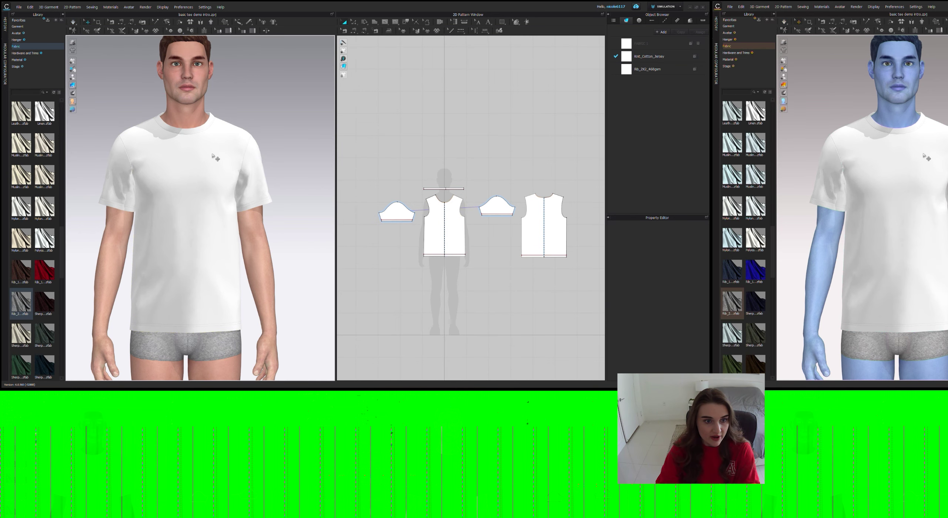
Hide the avatar so only the T-shirt is displayed in the 3D view
right_click_drag(248, 174, 299, 207)
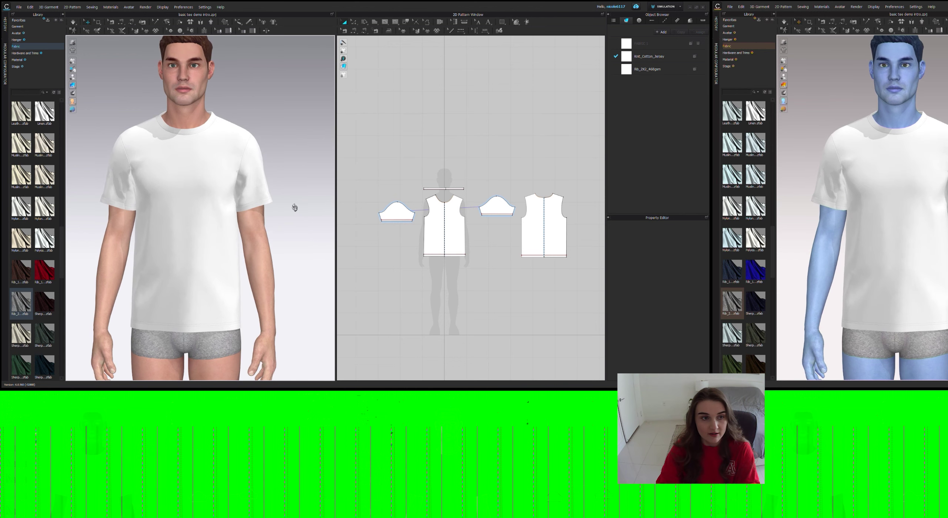
mouse_move(191, 210)
middle_mouse_down()
mouse_move(219, 210)
mouse_move(208, 207)
middle_mouse_up()
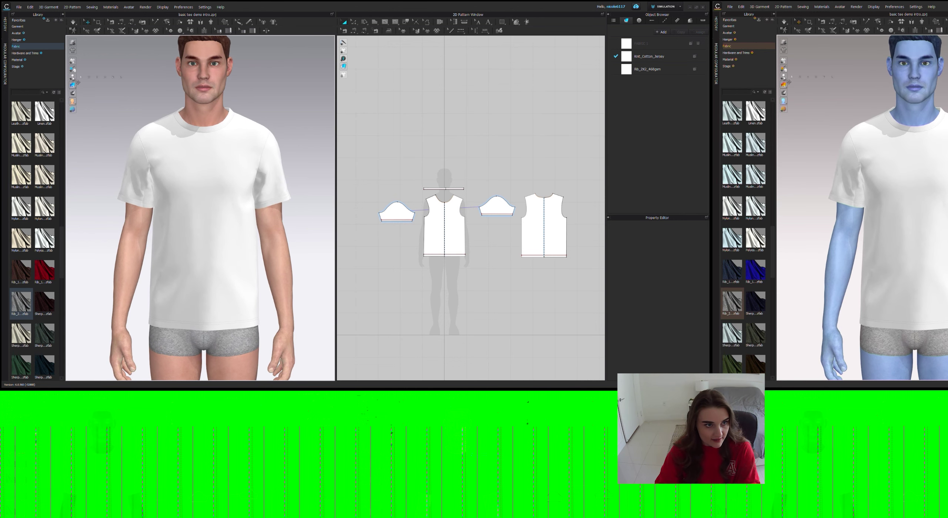
left_click(89, 78)
mouse_move(208, 118)
right_mouse_down()
mouse_move(247, 122)
mouse_move(224, 123)
right_mouse_up()
scroll(192, 129, "down", 1)
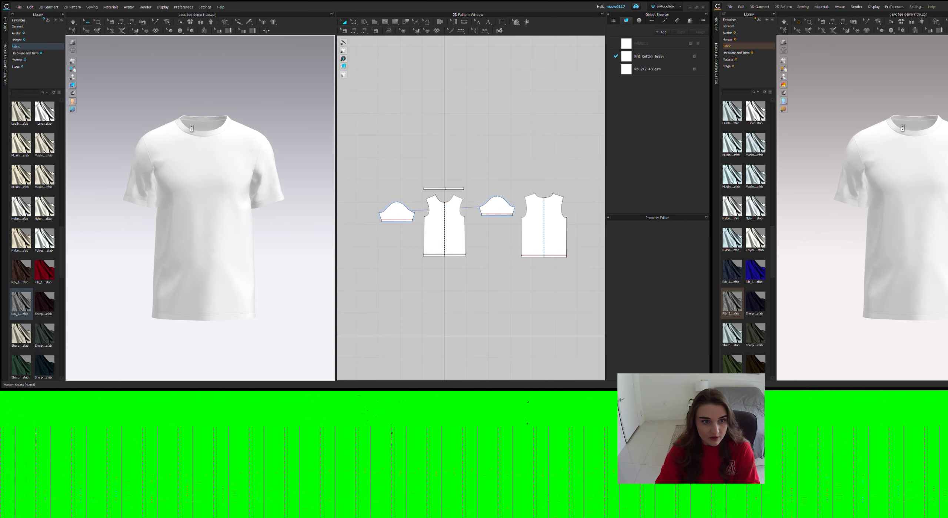
Strengthen the neckband pattern and simulate the T-shirt to settle the collar
left_click(199, 123)
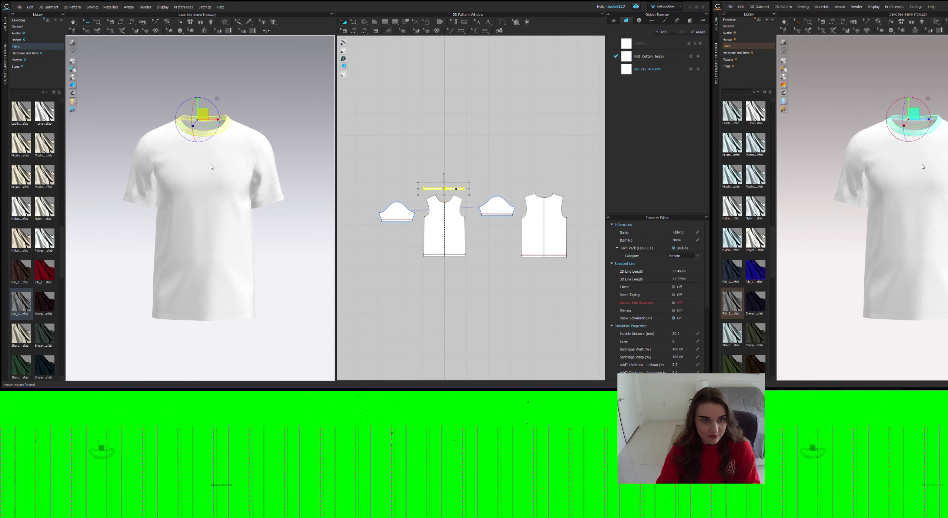
key("q")
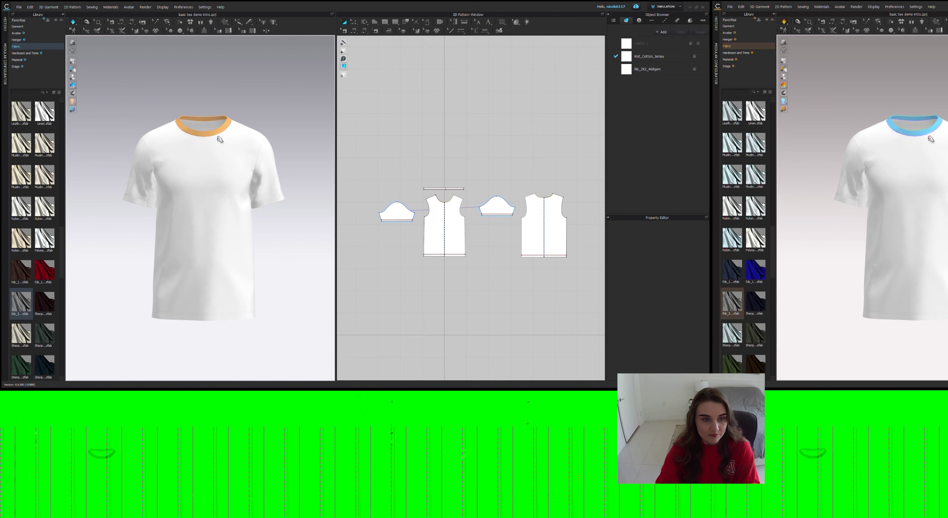
key("space")
scroll(188, 114, "down", 2)
middle_click_drag(189, 115, 214, 224)
scroll(214, 224, "down", 2)
mouse_move(214, 225)
right_mouse_down()
mouse_move(225, 225)
mouse_move(199, 222)
mouse_move(210, 223)
right_mouse_up()
scroll(210, 222, "up", 2)
middle_click_drag(243, 252, 229, 190)
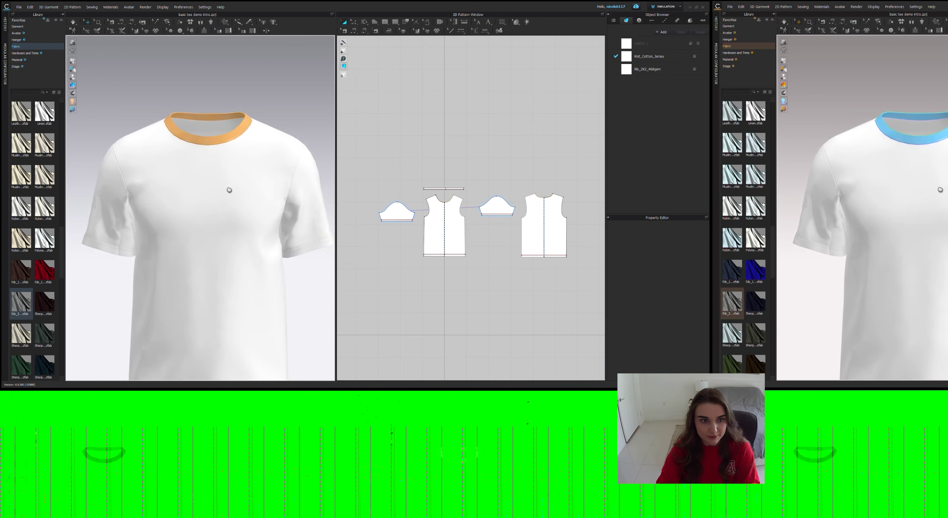
scroll(229, 190, "down", 3)
right_click_drag(226, 201, 234, 202)
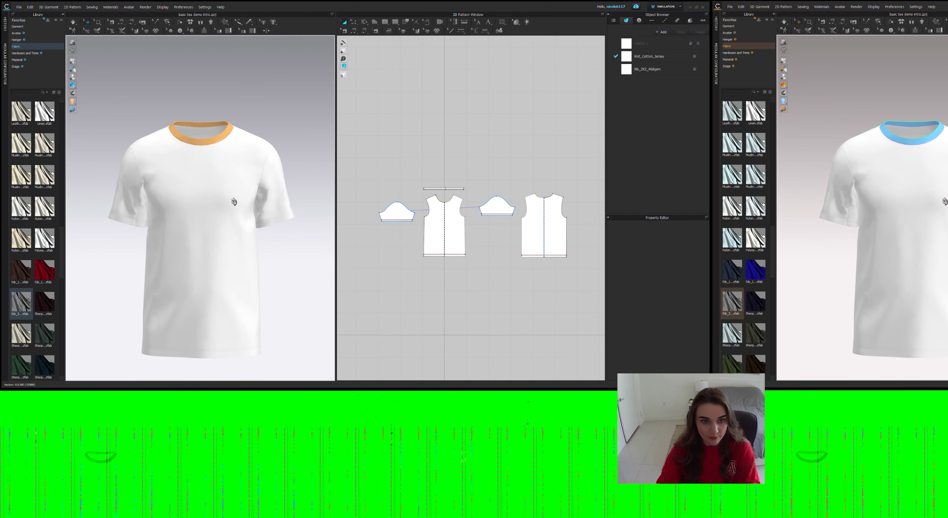
middle_click_drag(234, 202, 234, 194)
left_click_drag(376, 148, 615, 303)
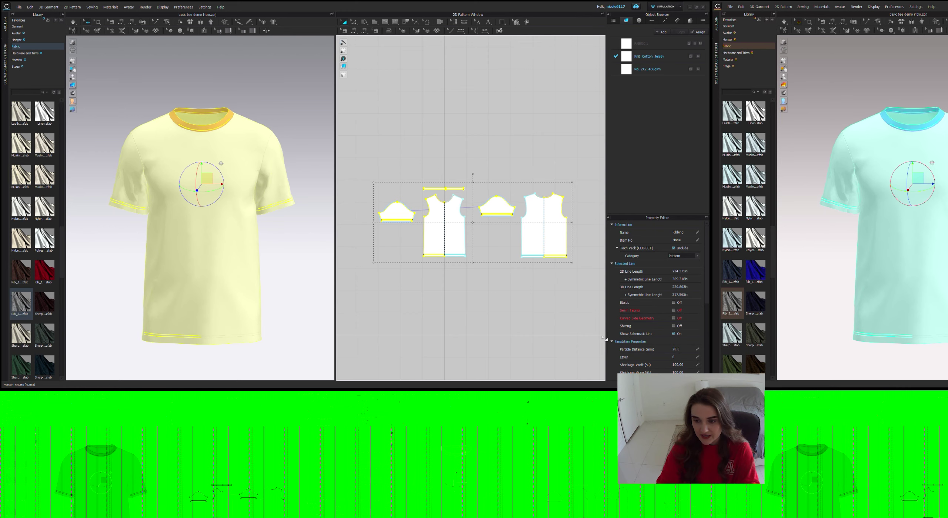
left_click(685, 350)
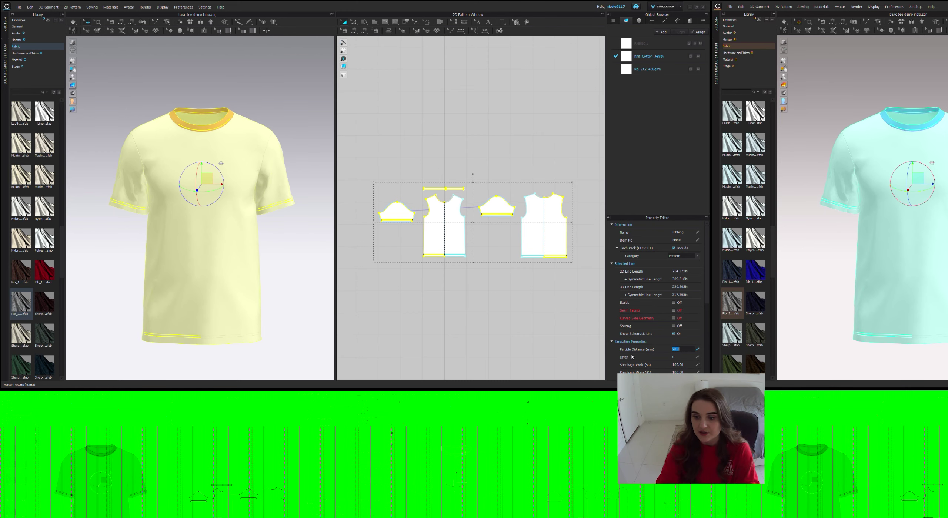
left_click(96, 125)
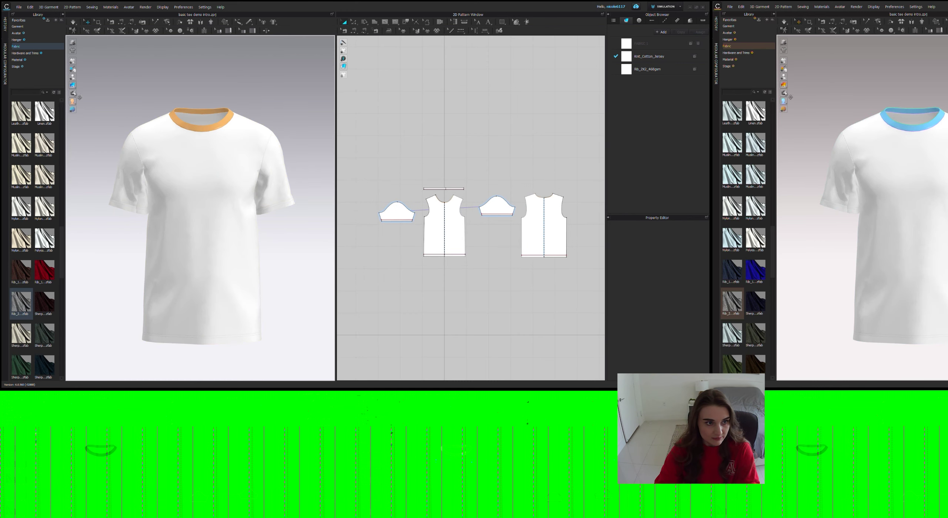
mouse_move(74, 94)
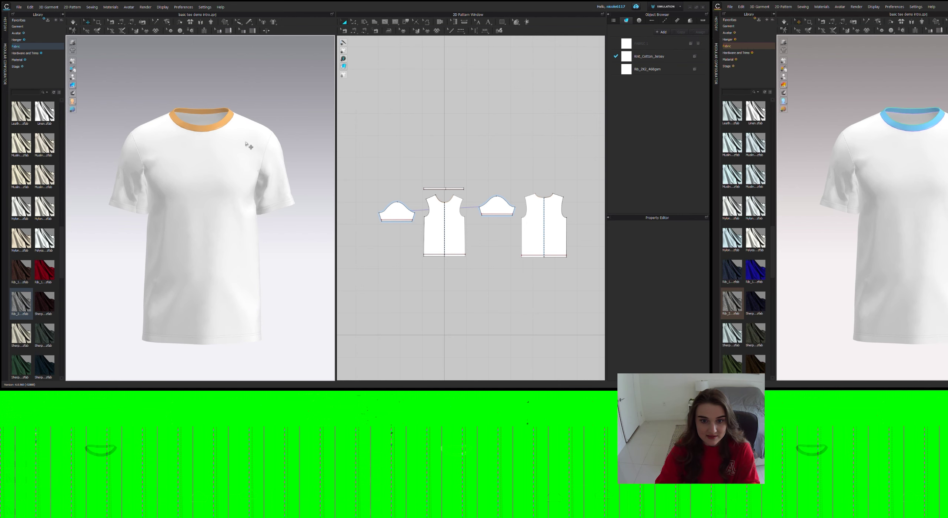
left_click(228, 152)
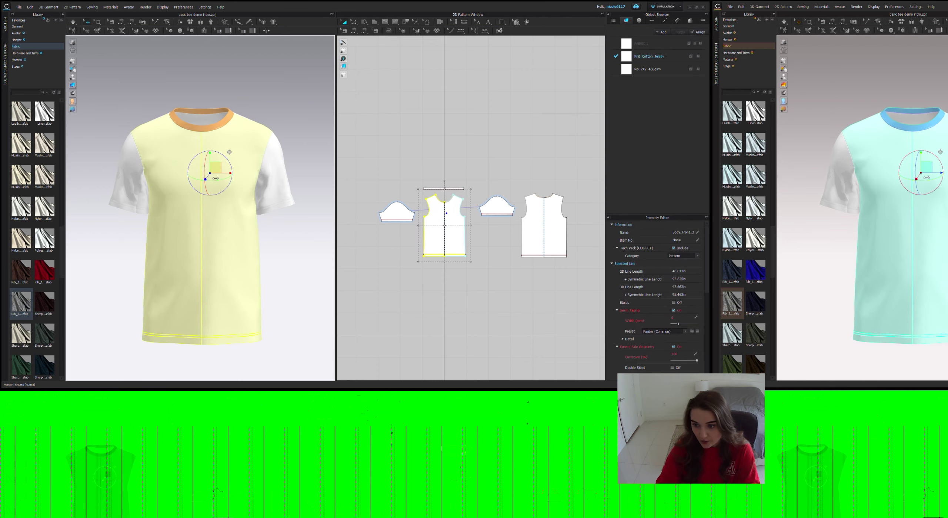
left_click(543, 223)
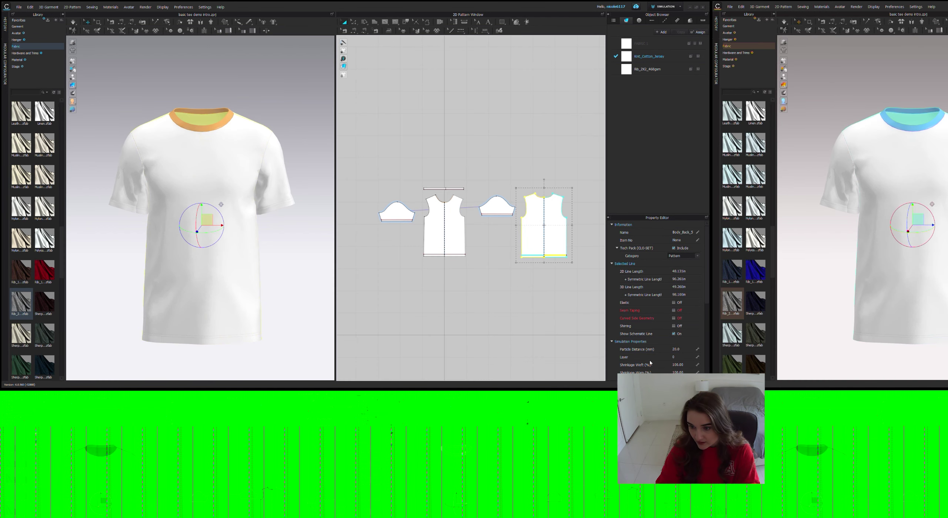
left_click(688, 350)
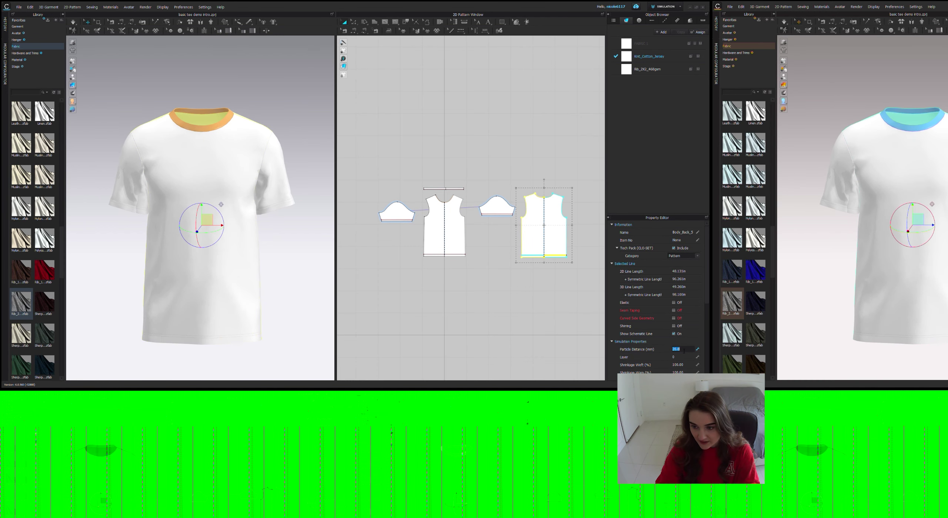
Set the particle distance of all the T-shirt patterns to 8 mm
key("ctrl+a")
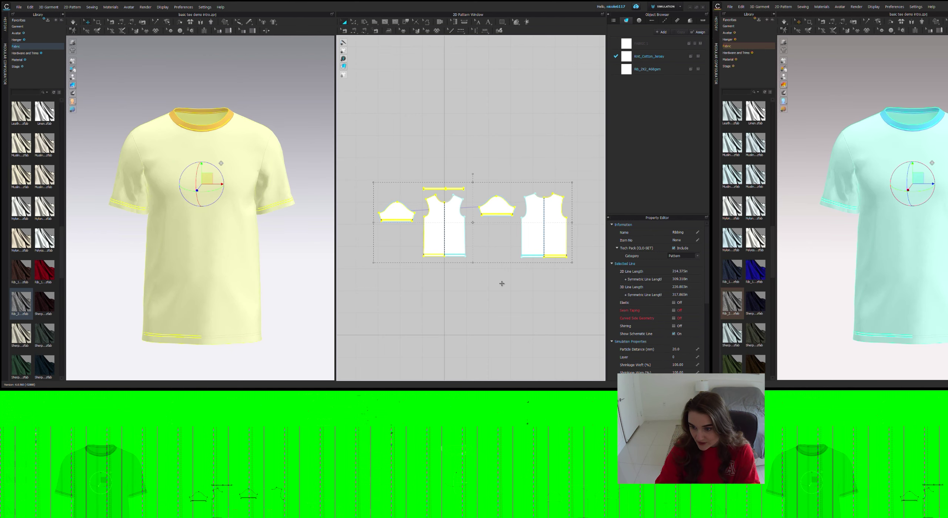
left_click(684, 349)
type("8")
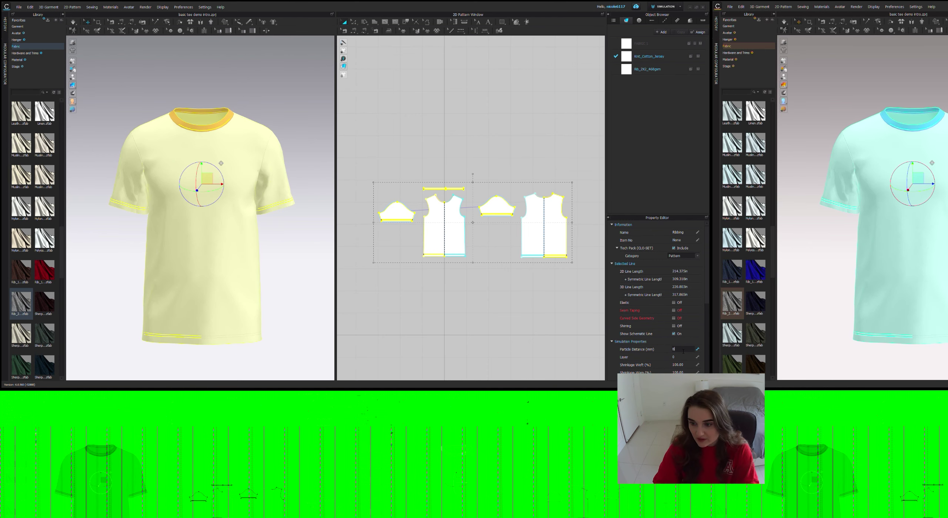
key("Return")
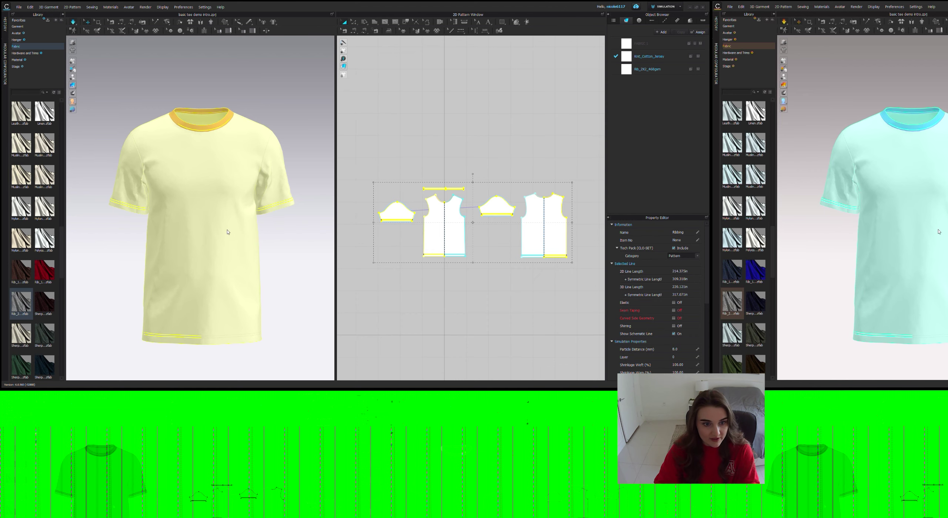
Simulate the T-shirt with the finer mesh and clear the pattern selection
key("space")
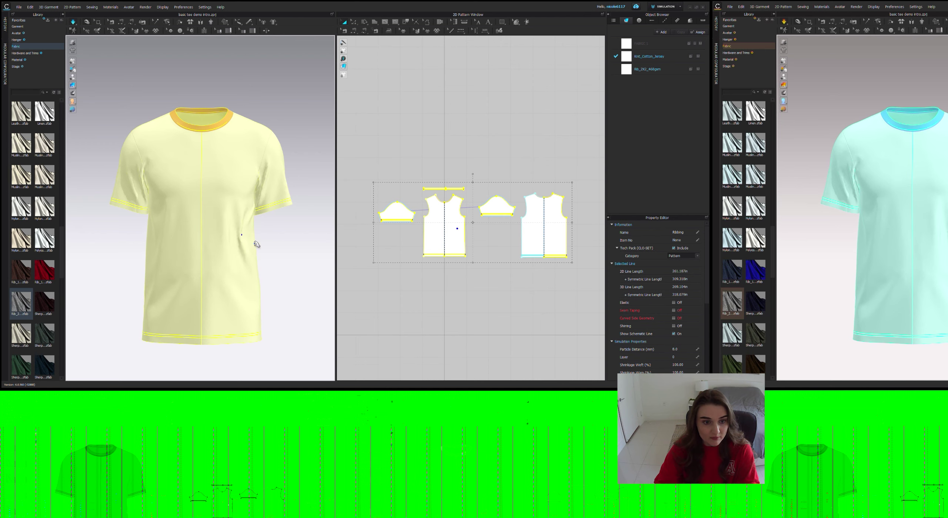
left_click(281, 249)
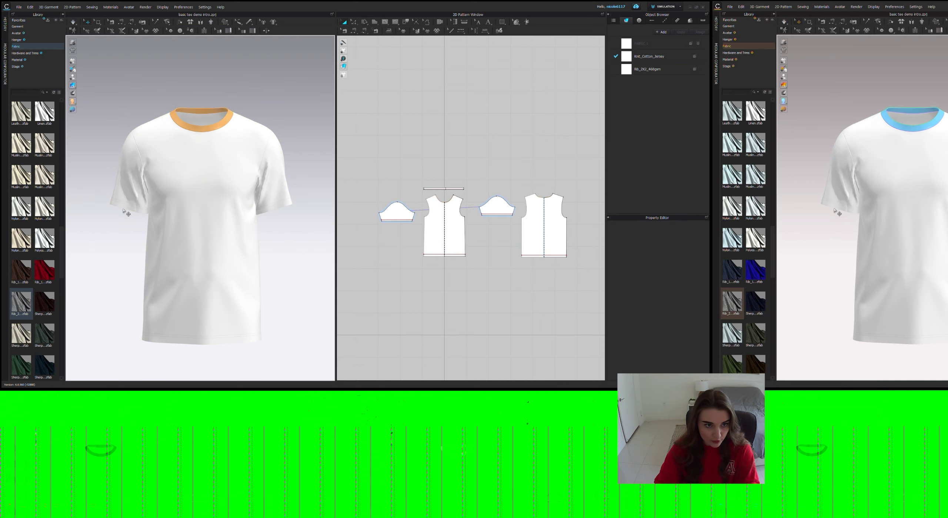
mouse_move(123, 210)
right_mouse_down()
mouse_move(167, 212)
mouse_move(121, 213)
right_mouse_up()
key("2")
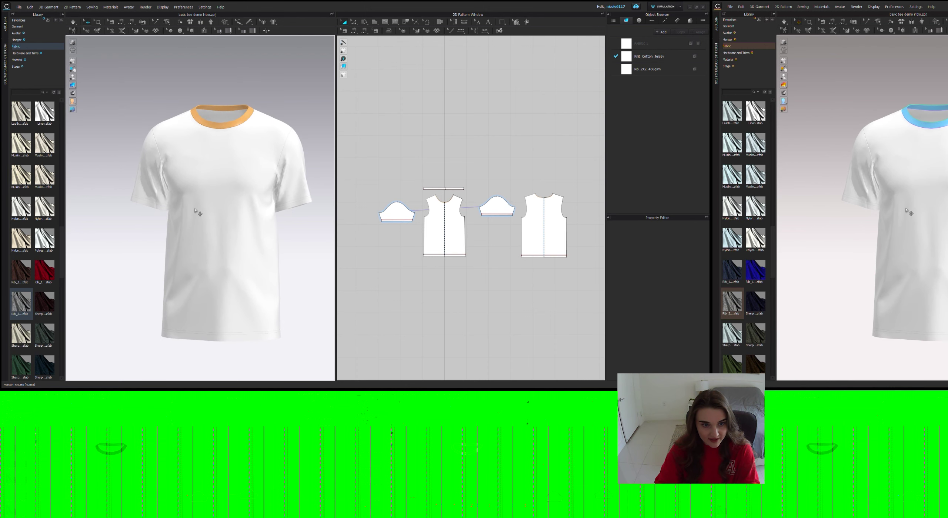
middle_click_drag(205, 207, 194, 213)
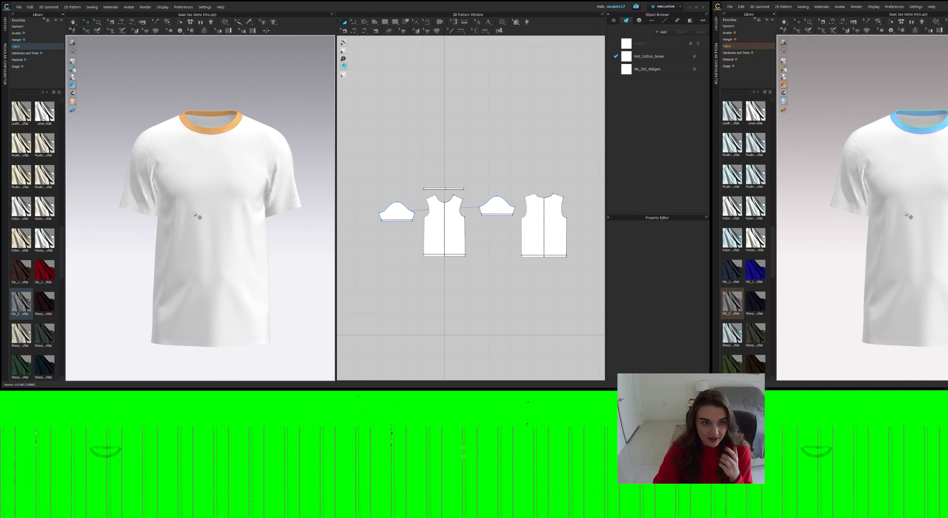
Examine the neckband, shoulder and overall drape of the T-shirt from several angles
left_click(213, 133)
scroll(176, 184, "up", 4)
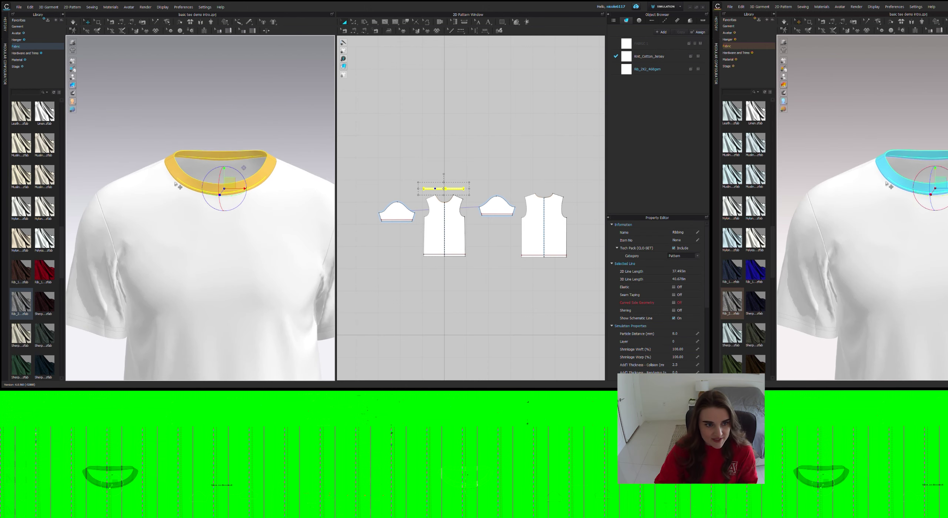
left_click(157, 148)
right_click_drag(156, 148, 184, 185)
scroll(176, 186, "up", 2)
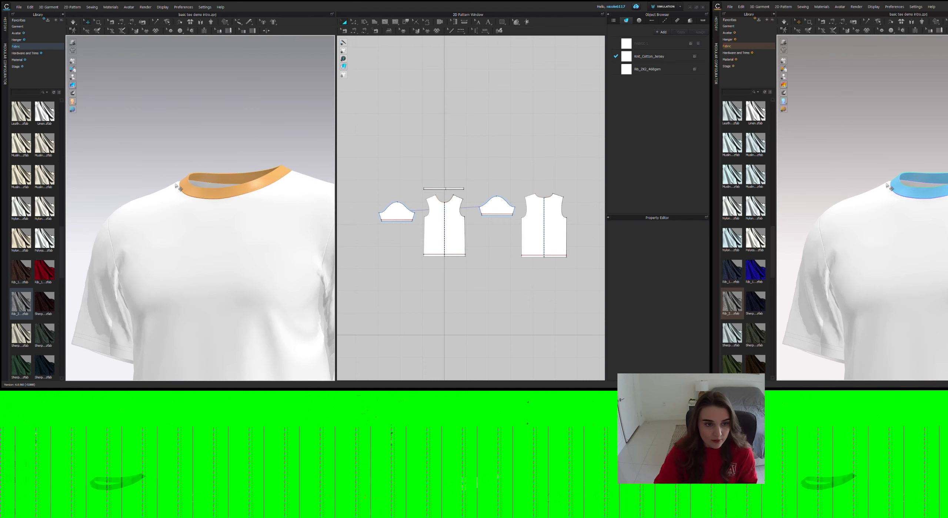
scroll(176, 186, "up", 2)
scroll(211, 224, "down", 5)
right_click_drag(218, 258, 237, 224)
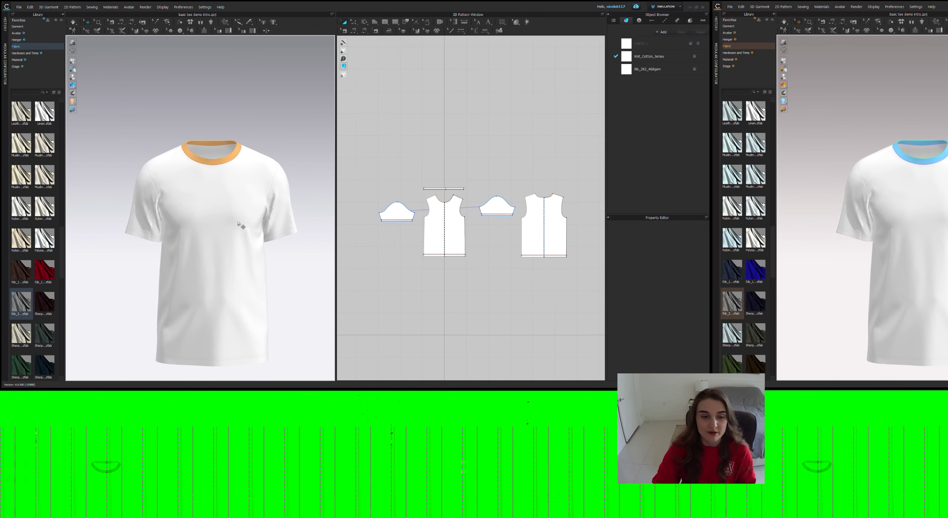
right_click_drag(248, 154, 272, 191)
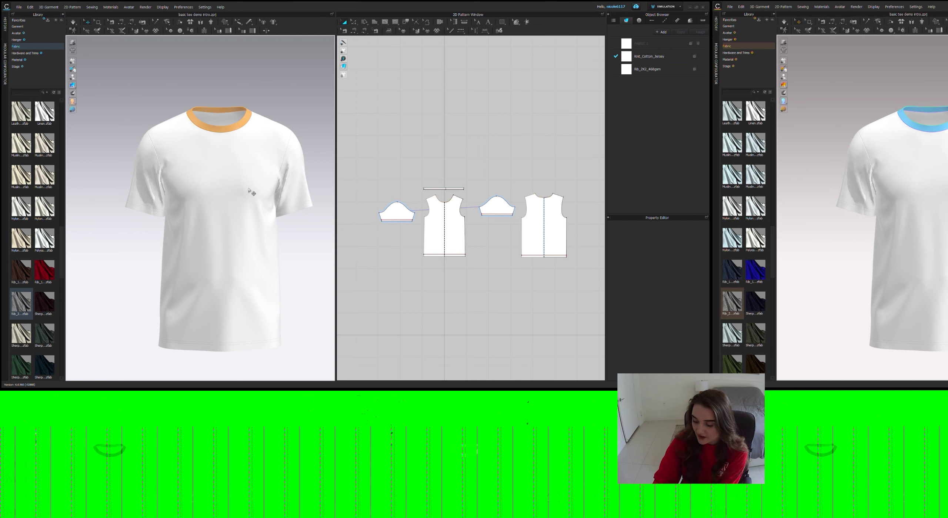
scroll(247, 155, "down", 2)
scroll(251, 154, "up", 1)
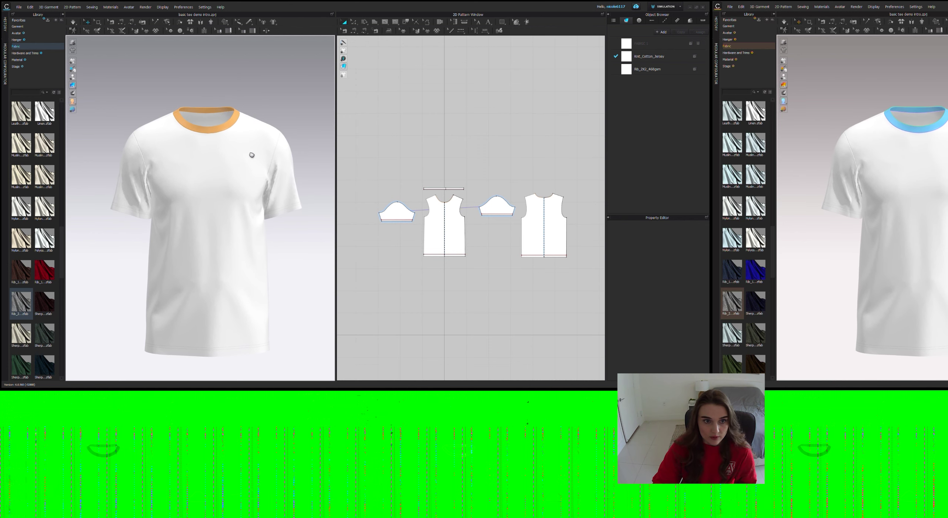
Compare the jersey and rib fabrics and review the detailed physical properties of the Rib_2X2_468gsm fabric
left_click(628, 57)
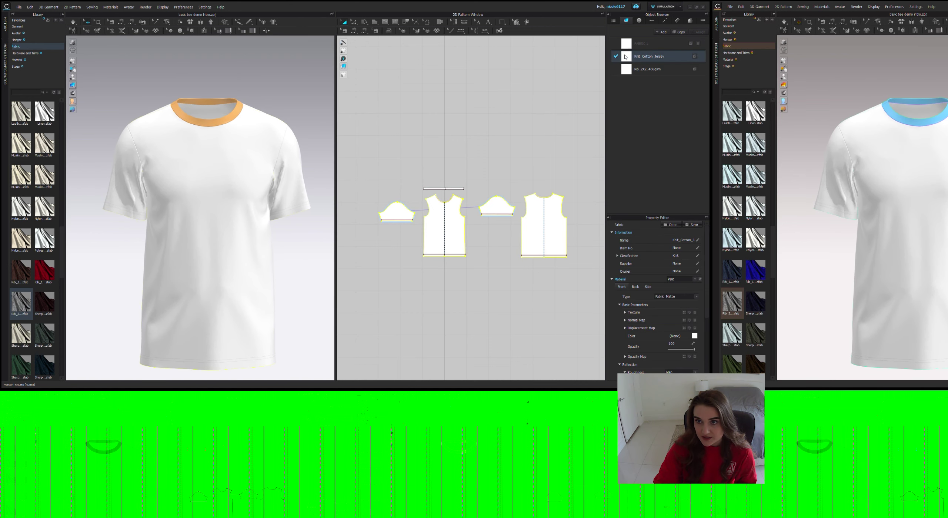
left_click(636, 70)
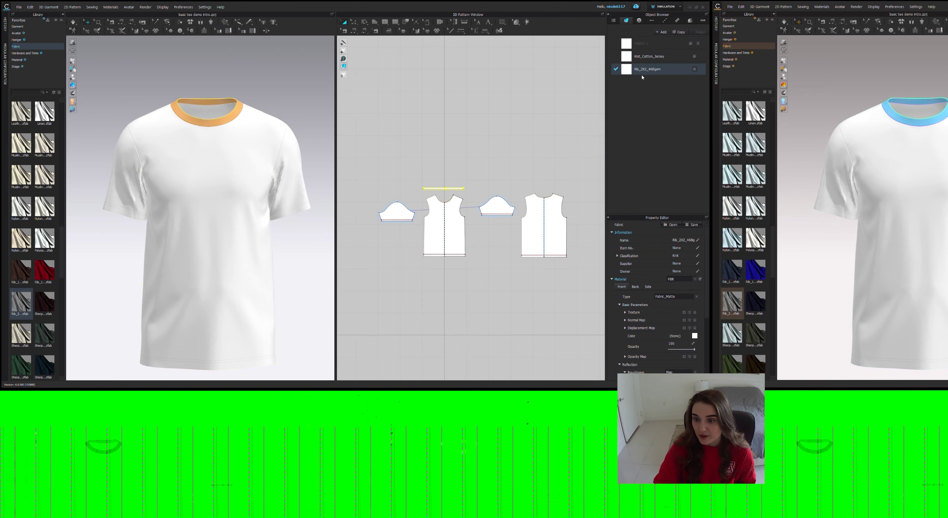
scroll(649, 243, "down", 5)
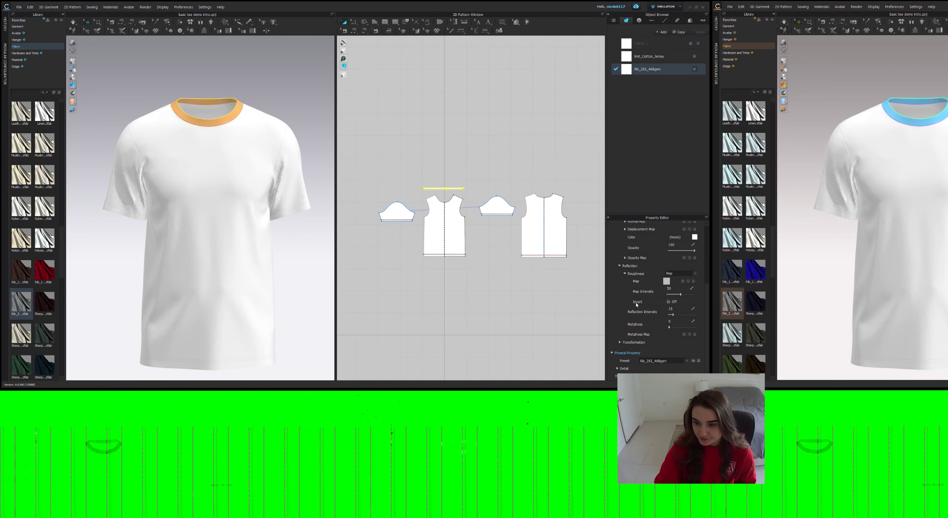
left_click(617, 370)
scroll(617, 367, "down", 8)
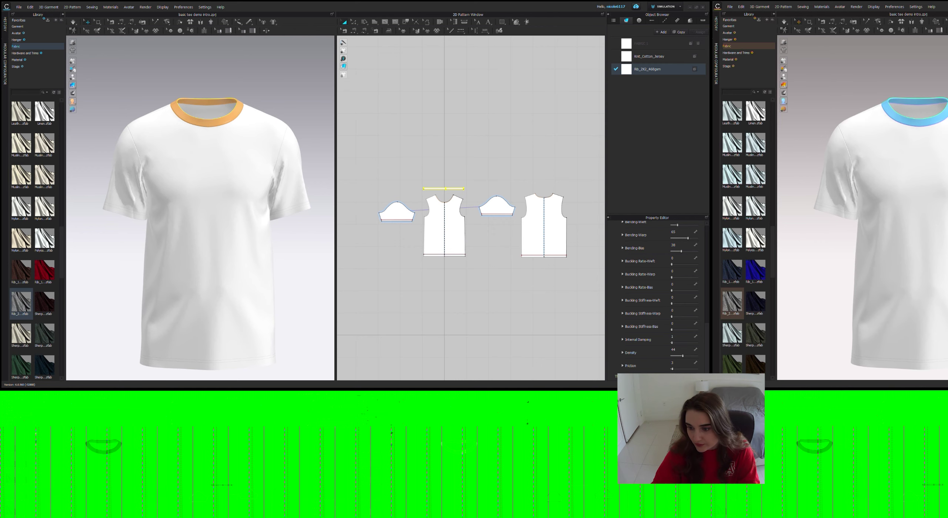
scroll(587, 232, "down", 4)
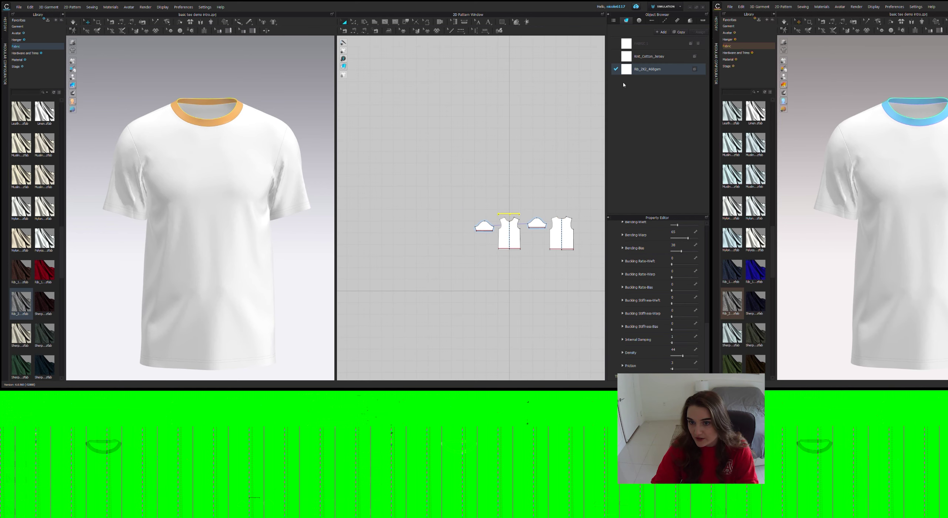
Set the additional rendering thickness of the neckband pattern to 2.0 mm and clear the selection
left_click(233, 108)
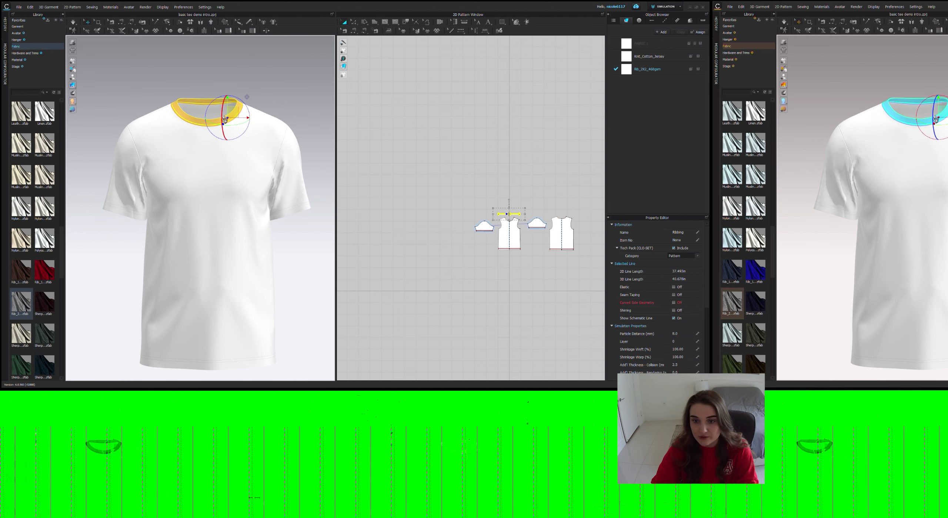
scroll(518, 206, "up", 5)
scroll(485, 237, "up", 3)
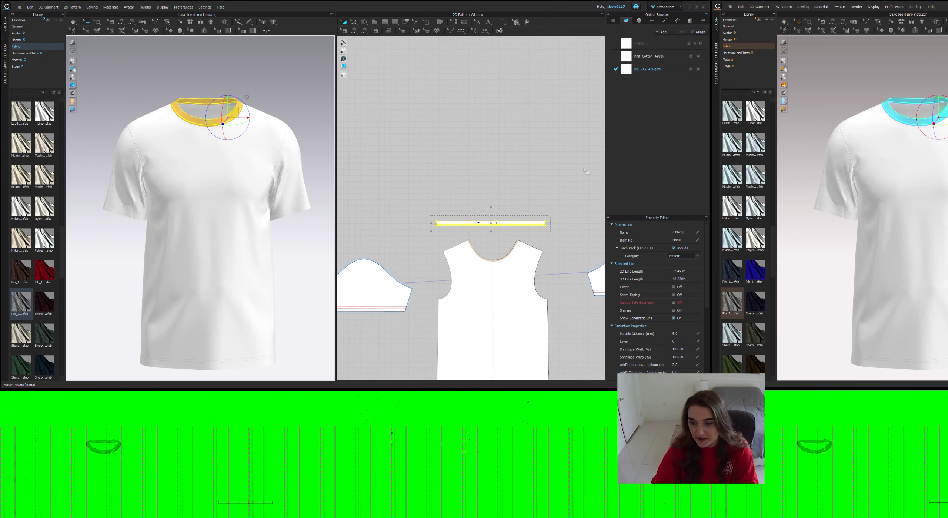
scroll(665, 354, "down", 1)
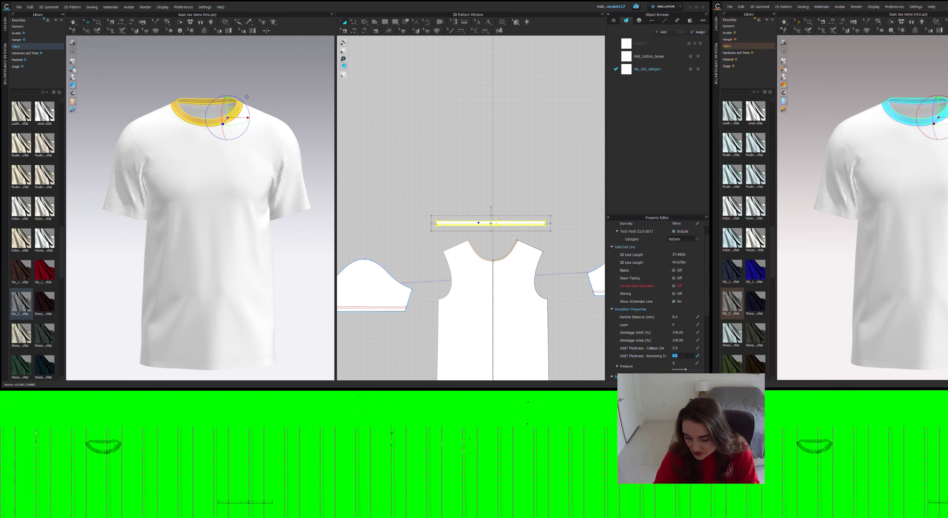
key("Return")
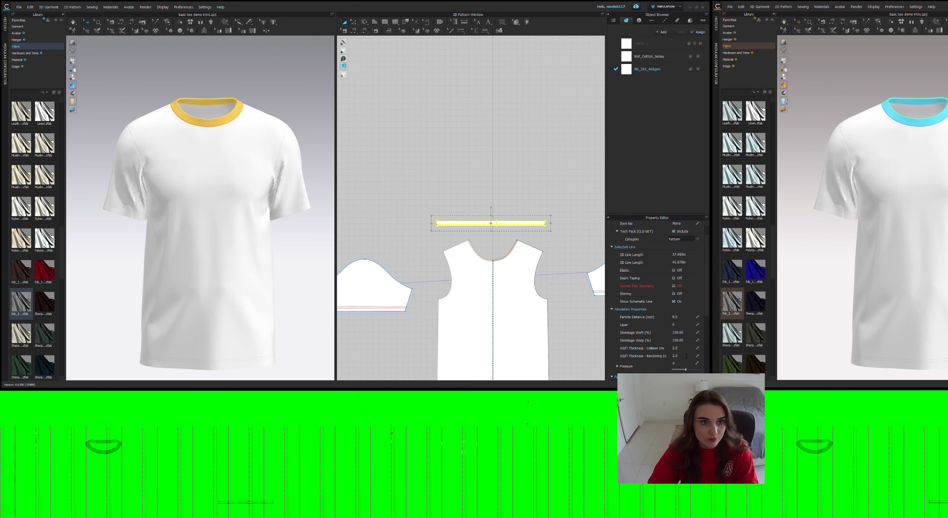
left_click(288, 75)
Examine the thickened neckband close up from the side and the whole T-shirt from the front
scroll(237, 106, "up", 1)
right_click_drag(237, 106, 191, 95)
scroll(190, 95, "up", 3)
middle_click_drag(191, 95, 174, 218)
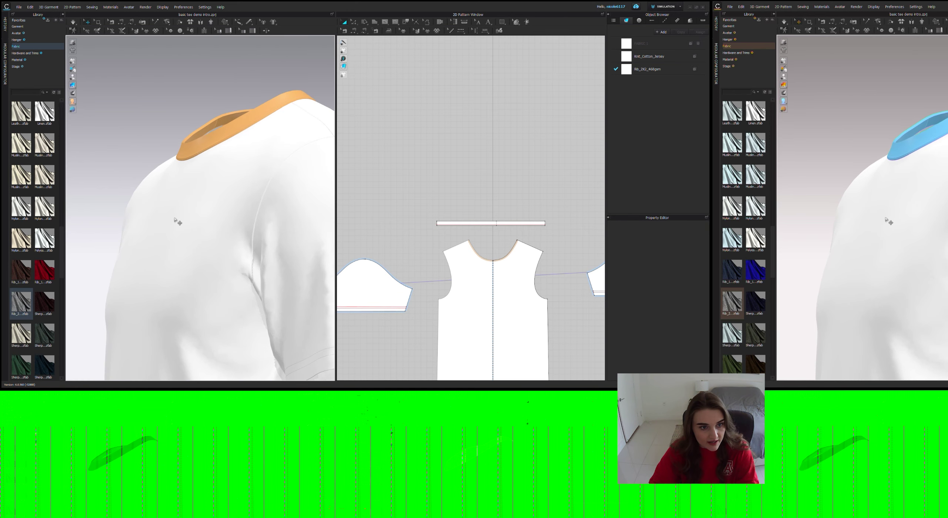
right_click_drag(175, 219, 257, 210)
scroll(255, 206, "down", 5)
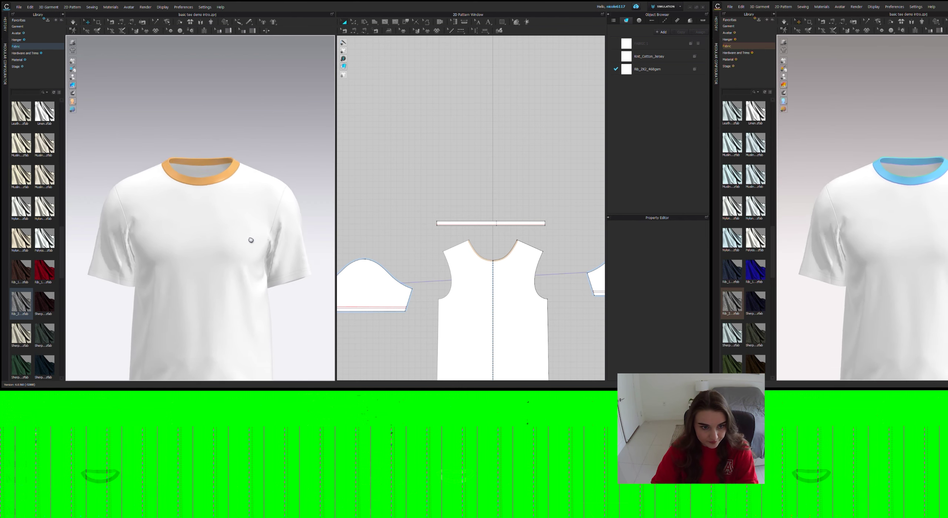
mouse_move(257, 199)
right_mouse_down()
mouse_move(177, 201)
mouse_move(267, 200)
right_mouse_up()
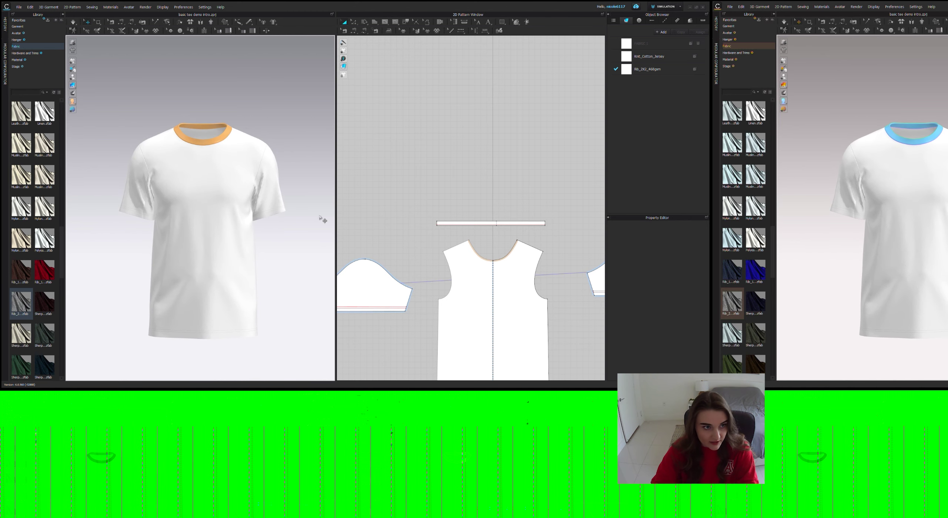
Simulate the T-shirt on the displayed avatar while adjusting both sleeves, and hide the avatar again
left_click(72, 77)
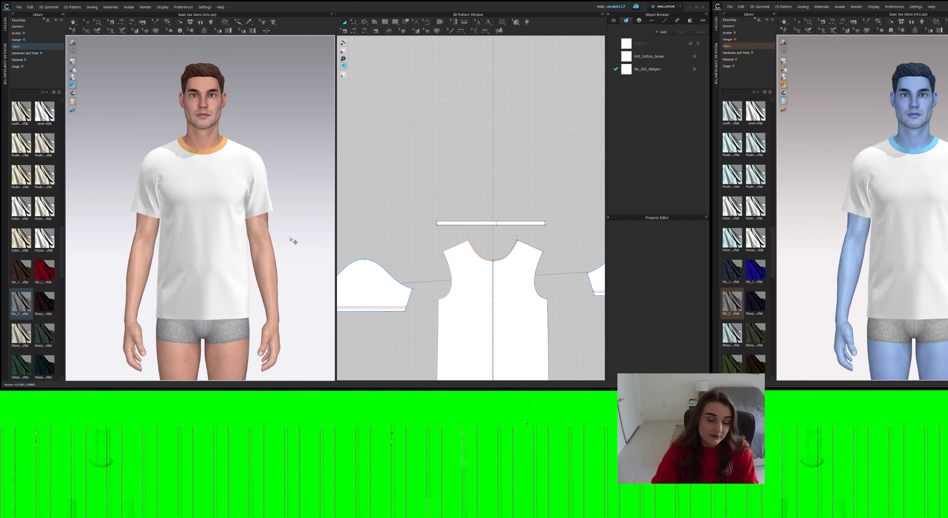
key("space")
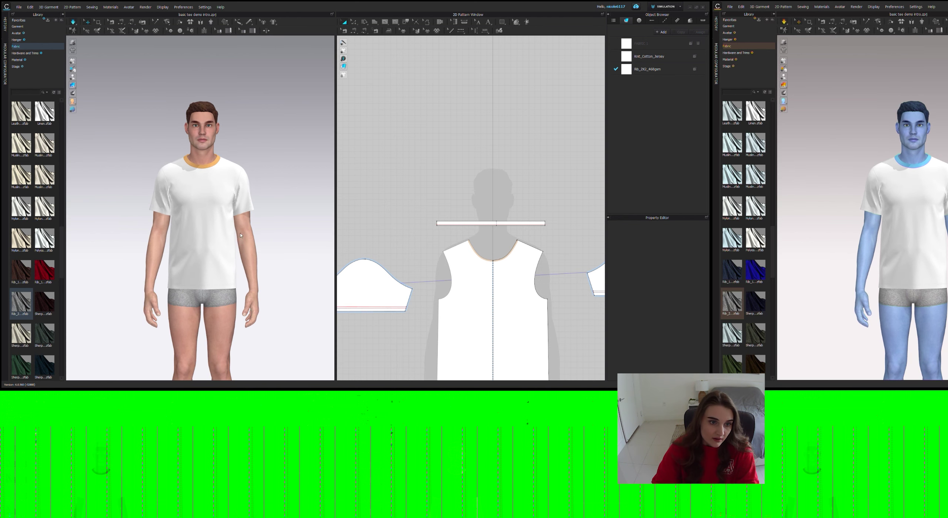
left_click(161, 210)
left_click(255, 214)
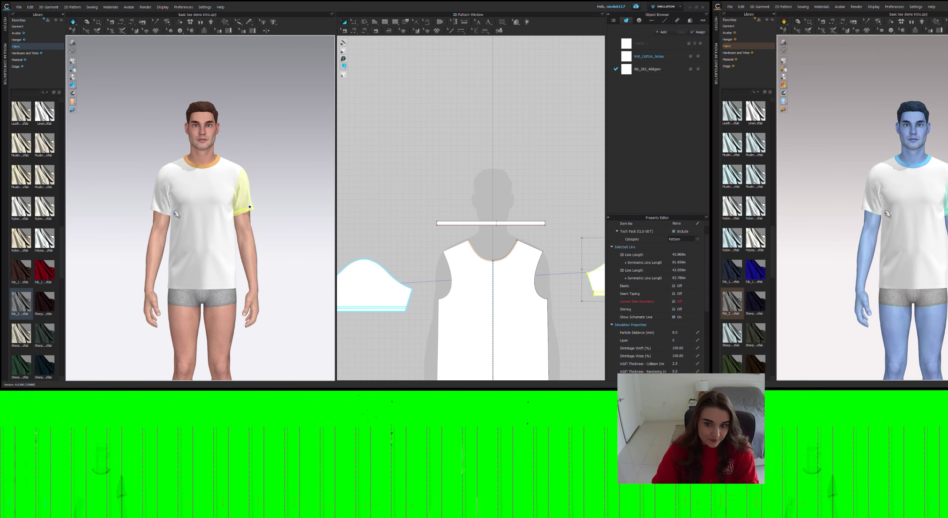
left_click(163, 212)
left_click(138, 158)
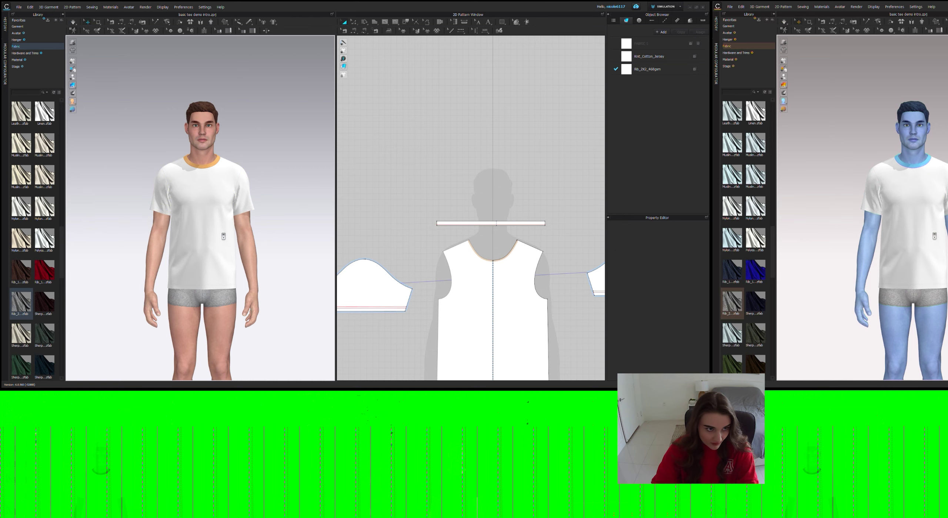
scroll(222, 234, "up", 1)
left_click(73, 78)
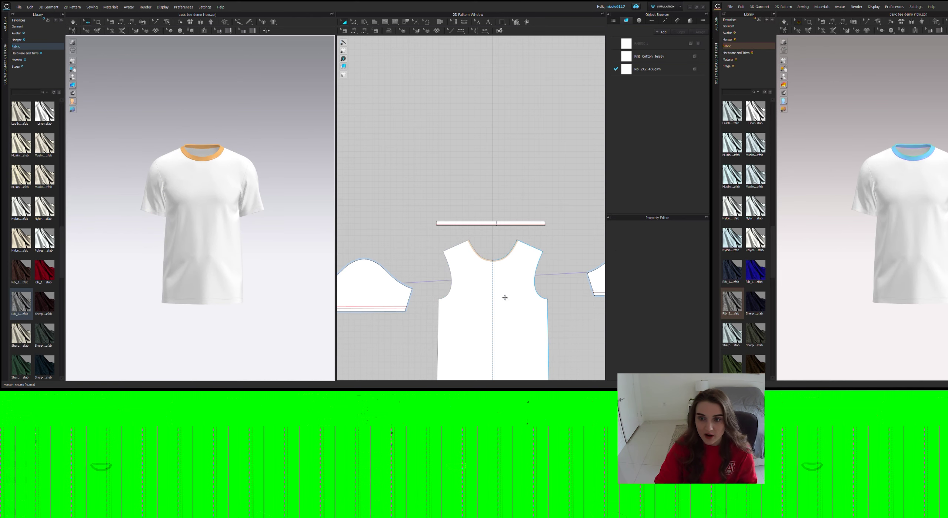
Delete the sleeve pattern that lies between the front and back body patterns
scroll(522, 300, "down", 5)
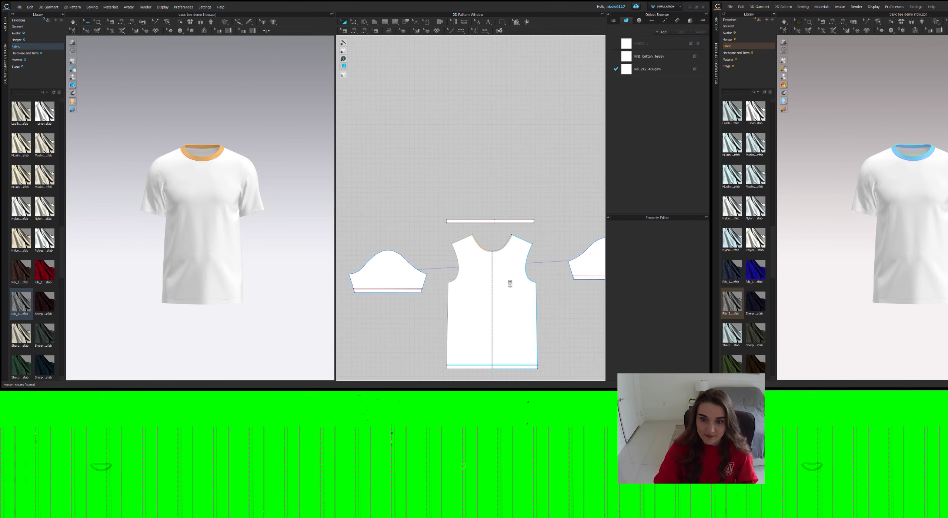
middle_click_drag(546, 296, 531, 290)
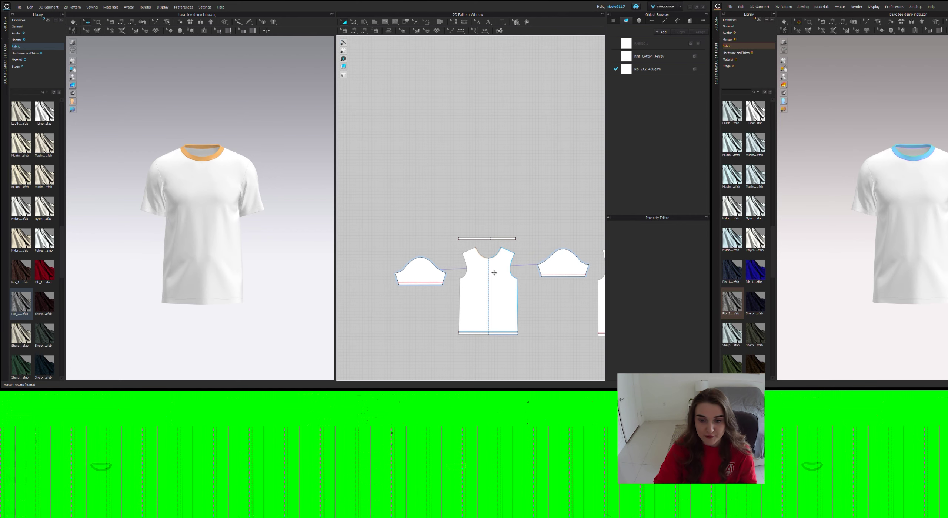
scroll(502, 274, "up", 3)
mouse_move(267, 258)
right_mouse_down()
mouse_move(255, 256)
mouse_move(351, 258)
mouse_move(298, 258)
mouse_move(288, 328)
mouse_move(284, 264)
right_mouse_up()
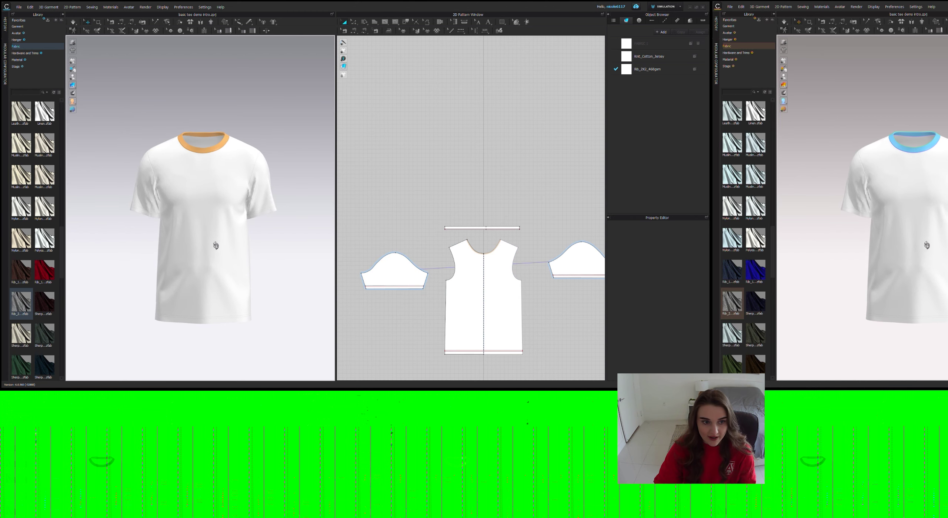
right_click_drag(220, 250, 217, 244)
scroll(474, 321, "down", 4)
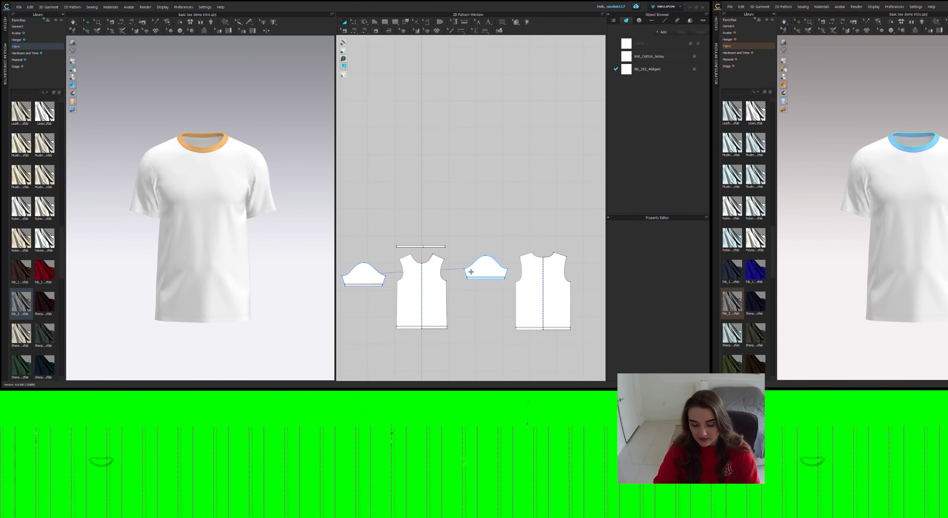
left_click(483, 267)
key("Delete")
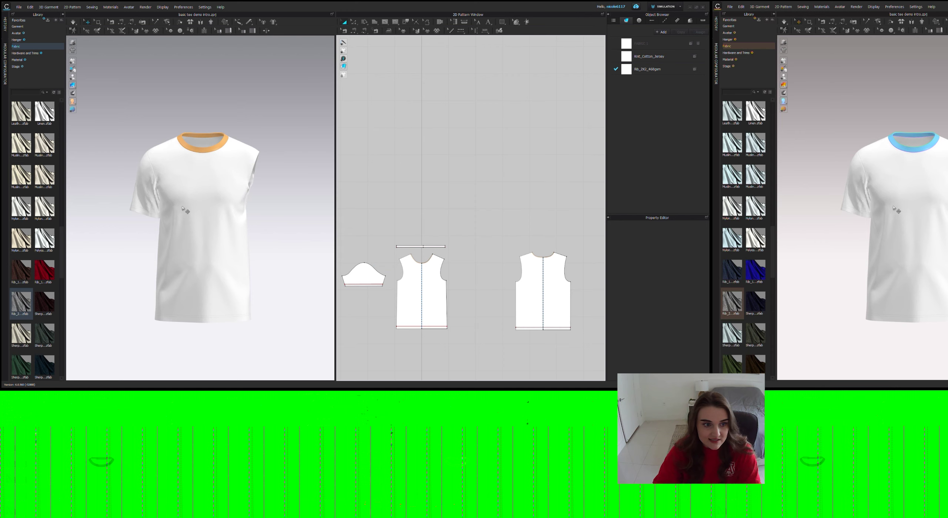
Create a symmetric copy of the remaining sleeve with its sewing between the front and back patterns, and bring it to the open armhole
scroll(188, 249, "up", 4)
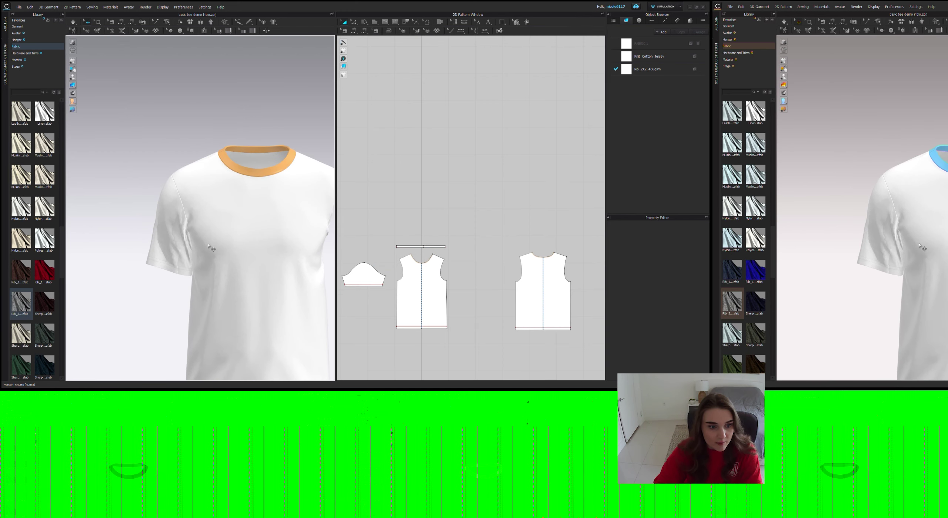
left_click(156, 261)
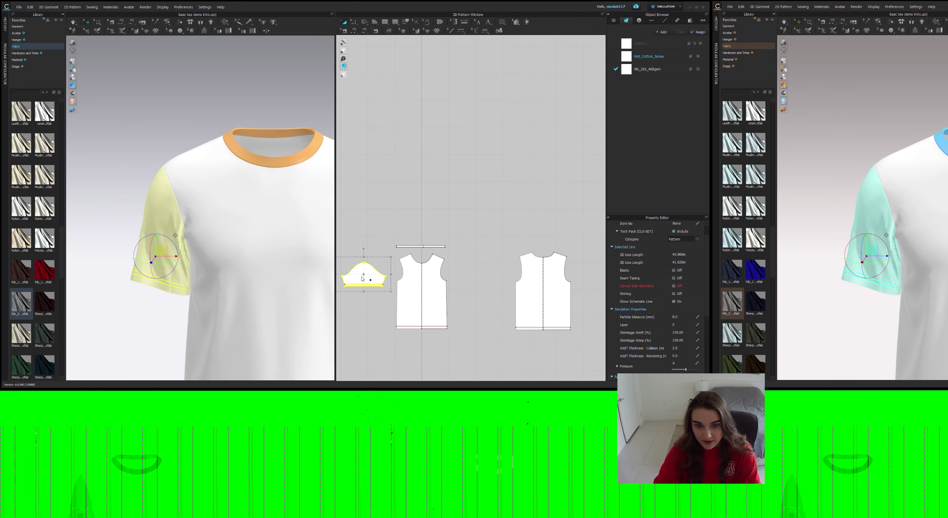
key("ctrl+d")
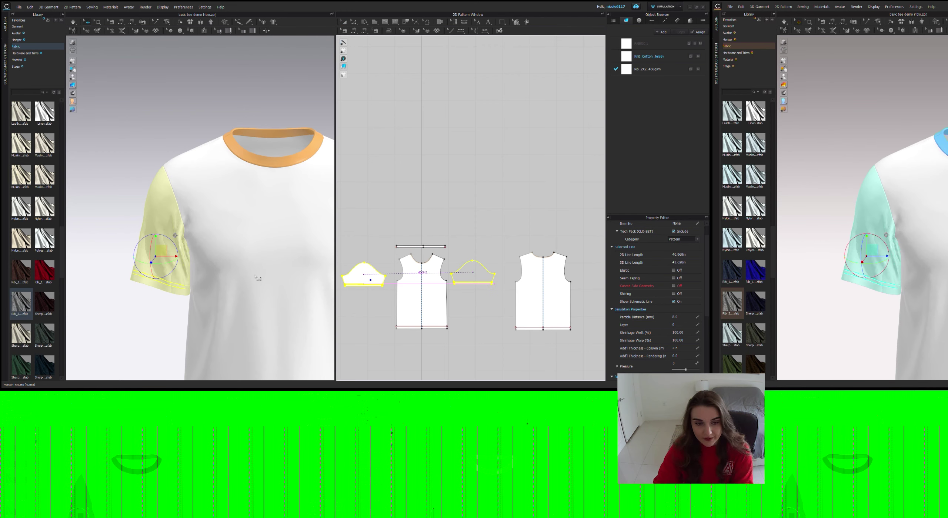
scroll(257, 278, "down", 5)
scroll(276, 264, "down", 5)
scroll(256, 225, "up", 4)
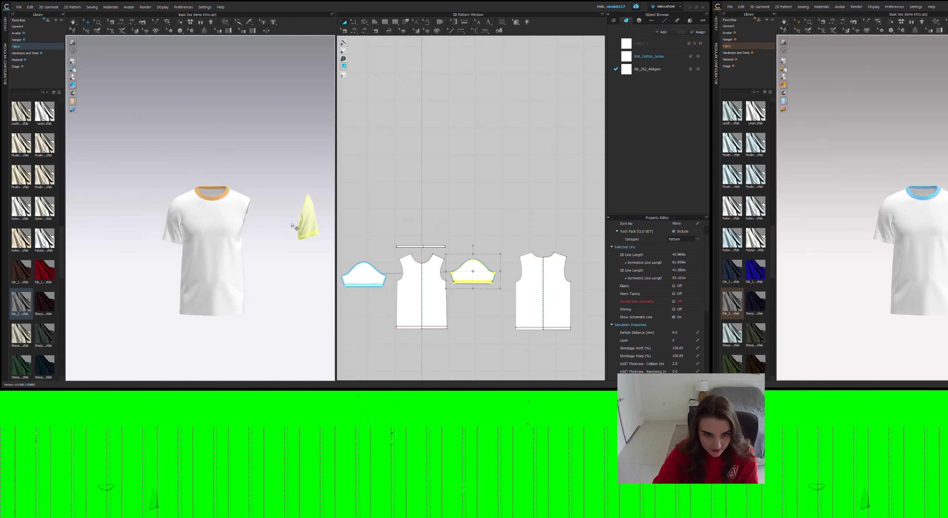
left_click_drag(315, 232, 252, 239)
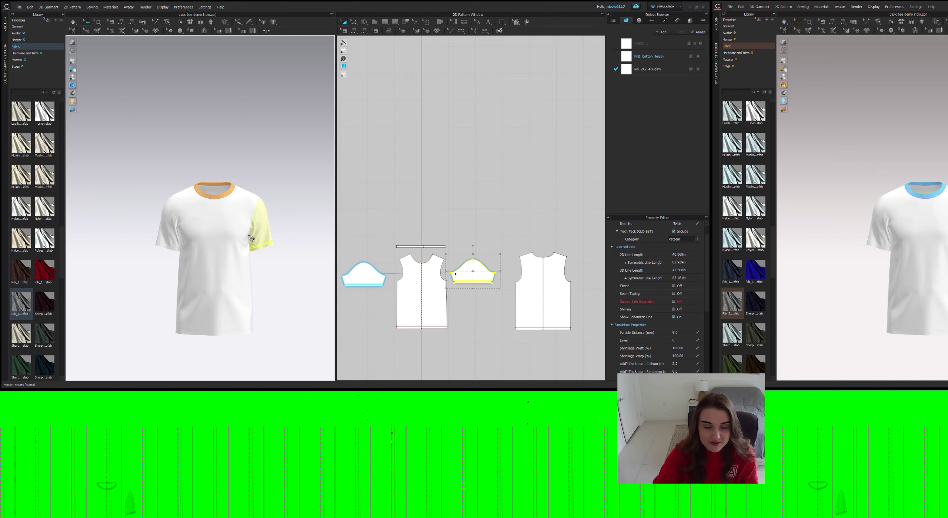
Inspect the sewing lines of the T-shirt patterns, checking the seam that joins the new sleeve to the back armhole
scroll(266, 252, "up", 3)
left_click(364, 31)
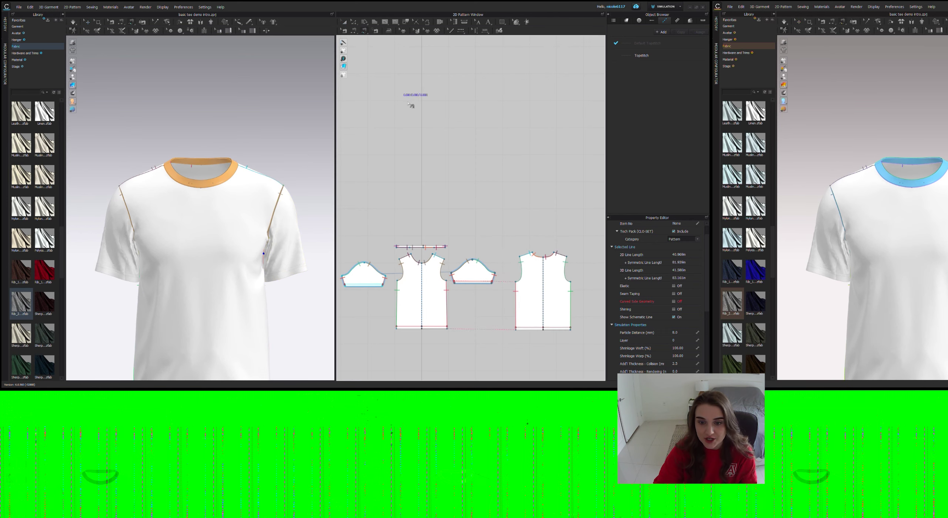
scroll(478, 276, "up", 3)
scroll(466, 278, "down", 3)
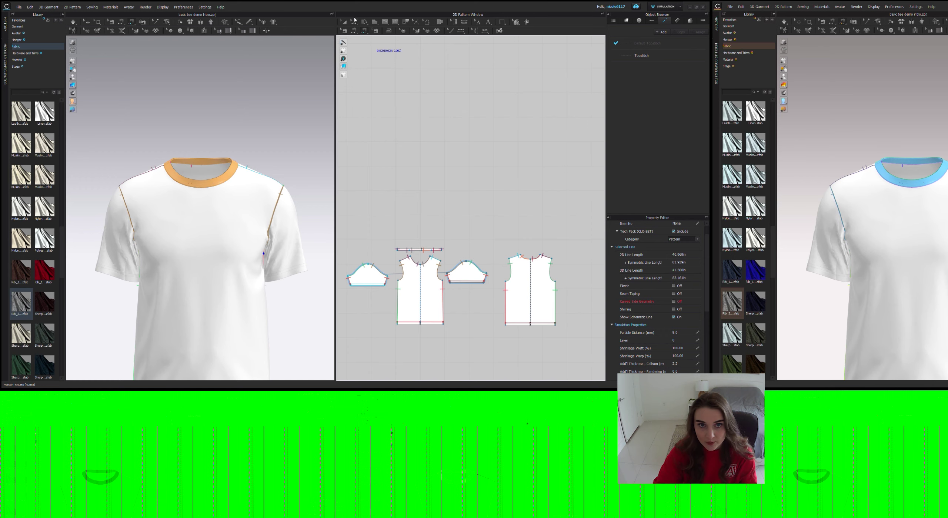
left_click(345, 30)
left_click(481, 273)
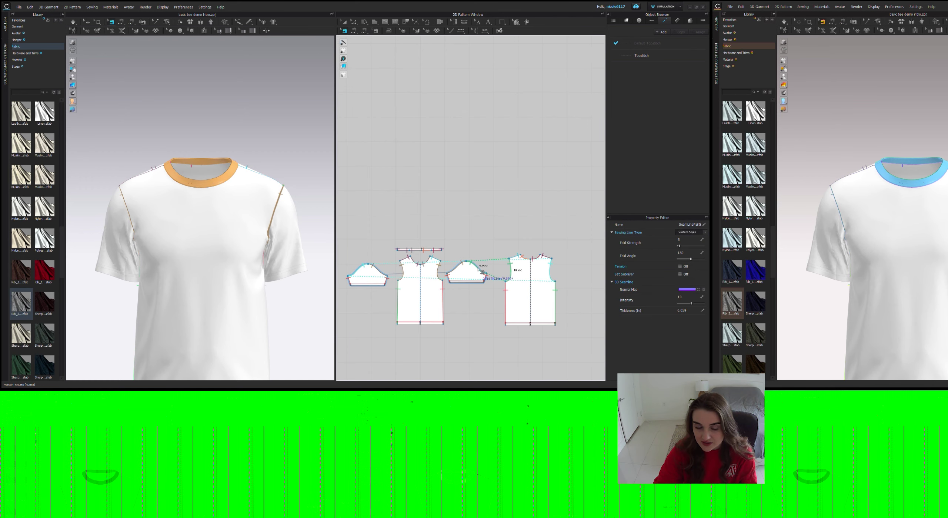
scroll(416, 269, "down", 4)
scroll(459, 288, "up", 3)
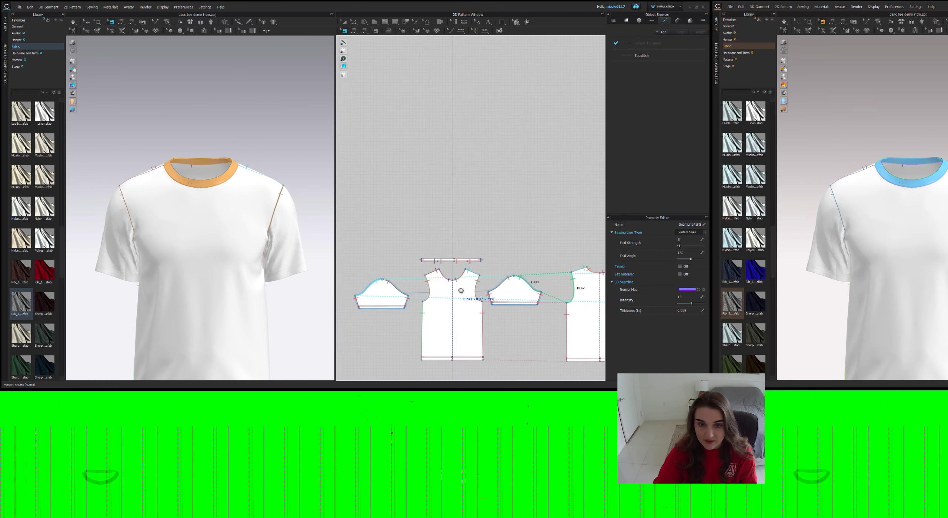
middle_click_drag(460, 288, 429, 237)
Try to lower both shoulder tips of the back body pattern symmetrically by moving a single point
key("a")
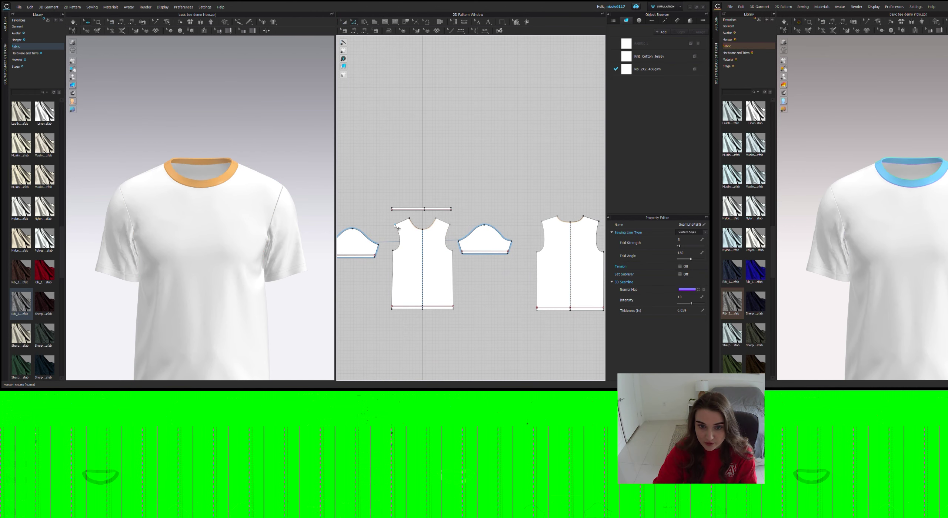
left_click(441, 231)
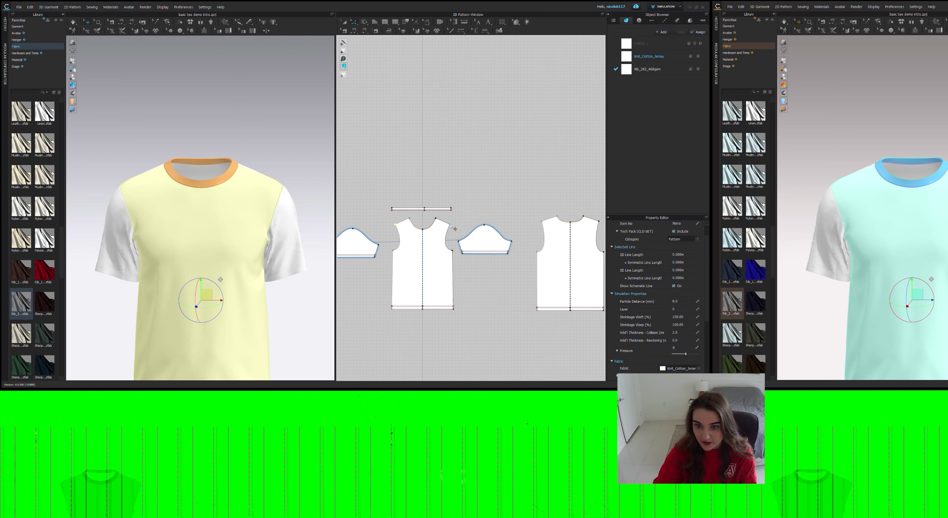
scroll(455, 229, "up", 4)
left_click(410, 229)
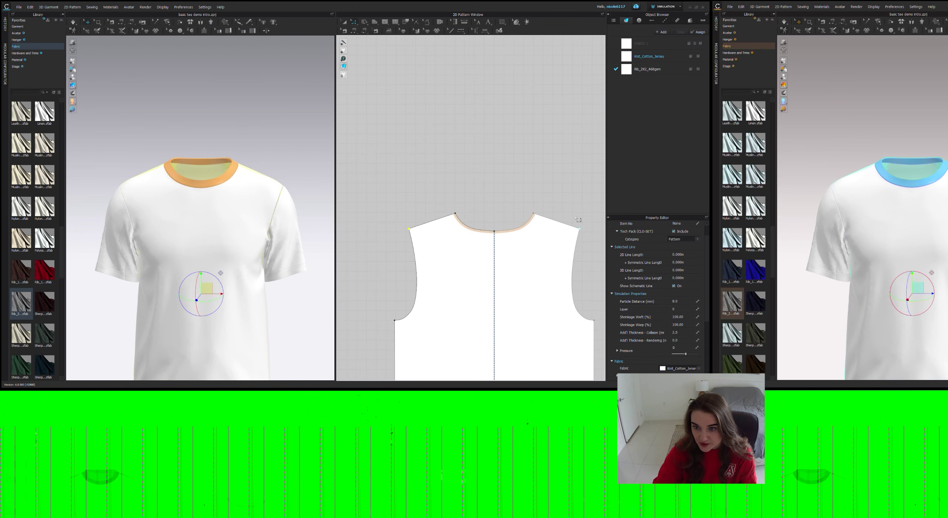
left_click_drag(579, 229, 583, 247)
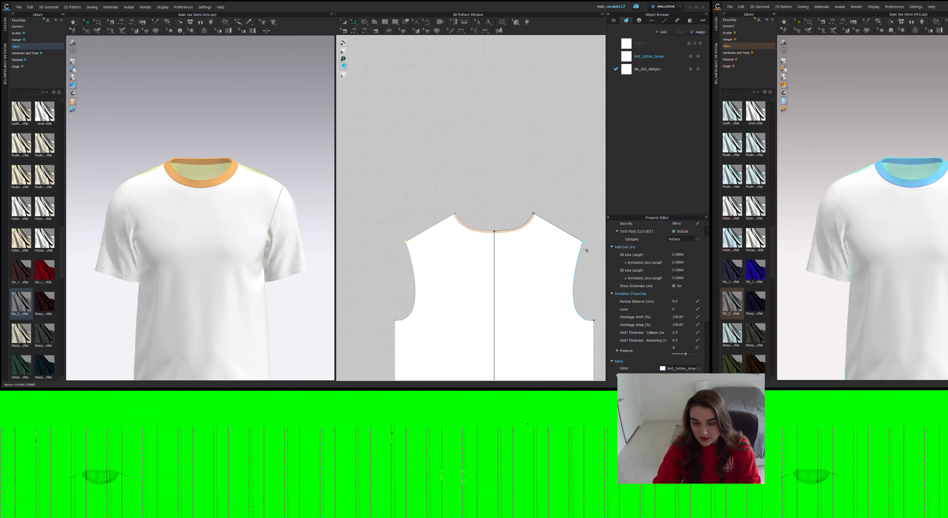
scroll(470, 323, "down", 5)
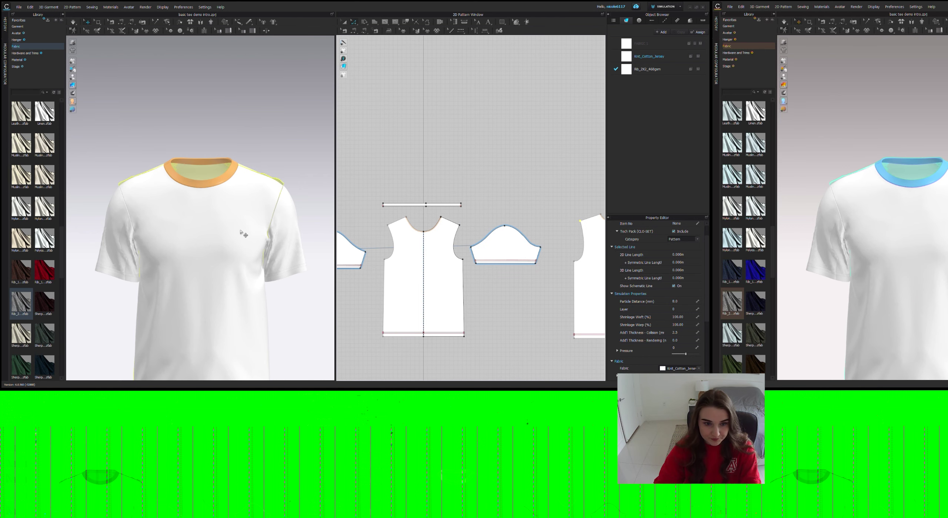
Simulate the T-shirt again, check both sleeves by selecting them, and clear the selection
key("space")
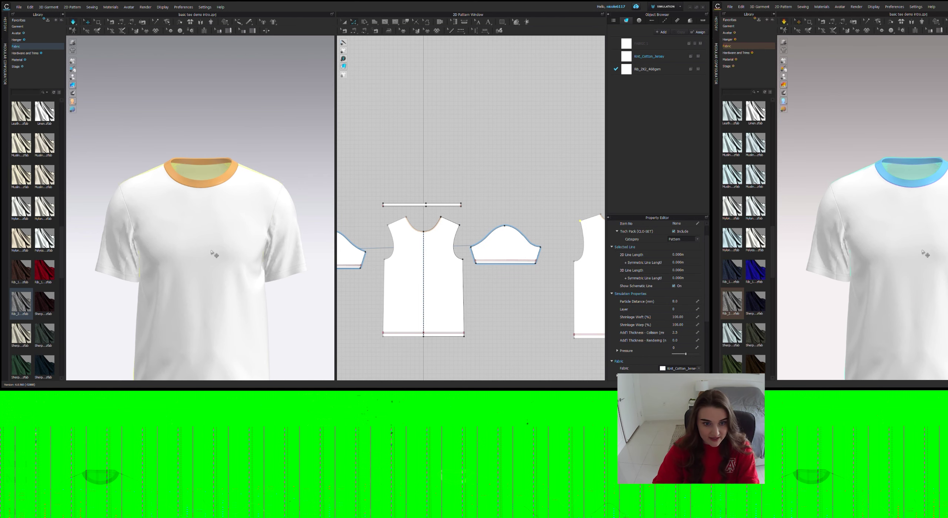
scroll(191, 289, "down", 2)
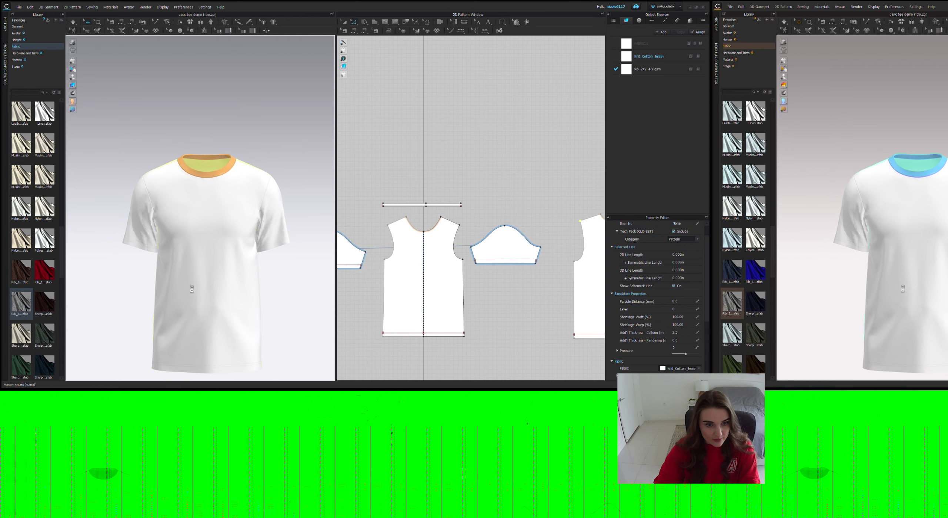
left_click(278, 240)
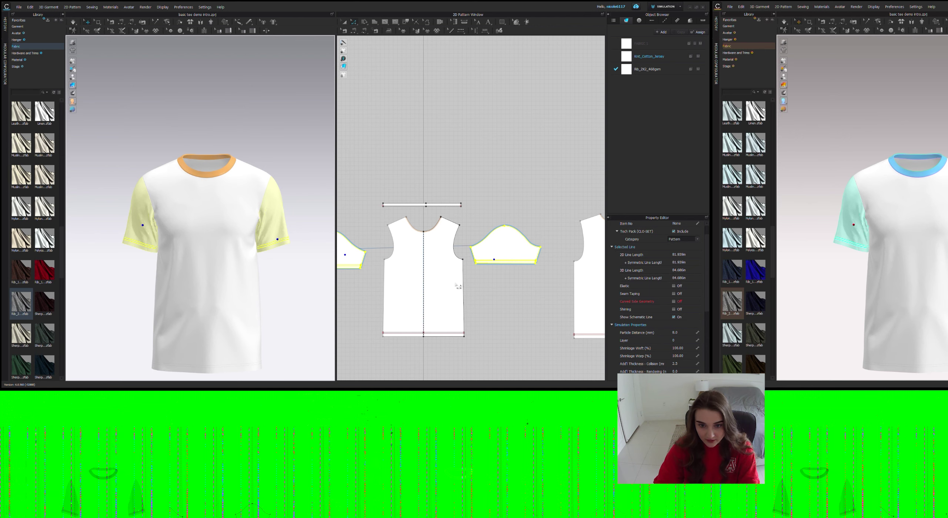
key("Escape")
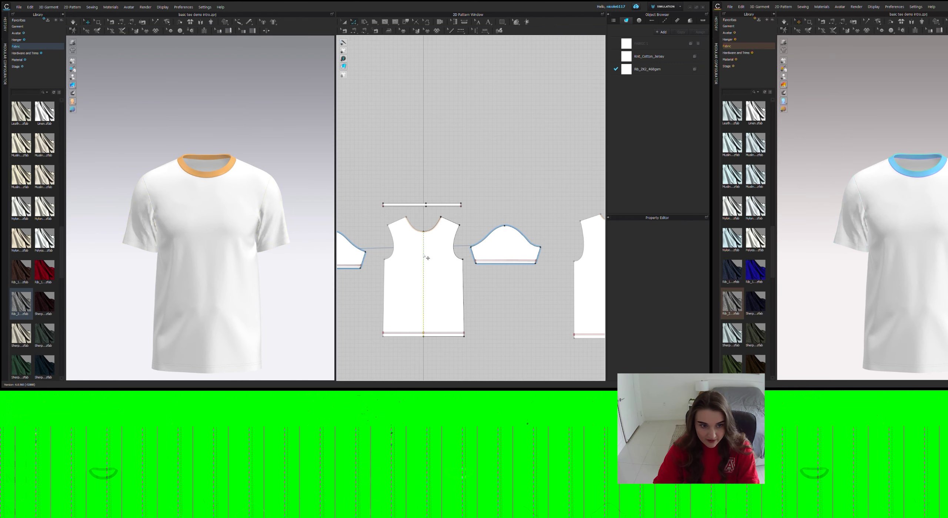
Cut the front body pattern in two along its centre line and delete the half on the wearer's left side
left_click(198, 265)
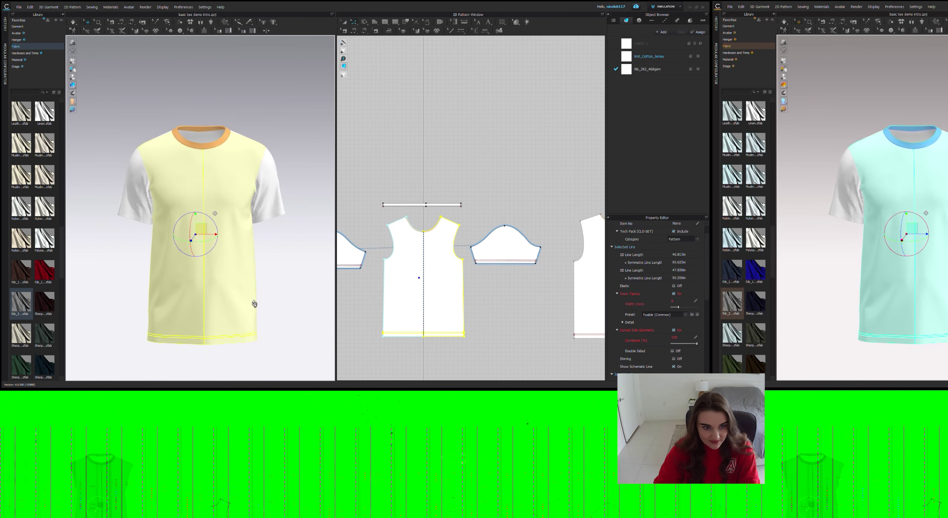
mouse_move(254, 304)
right_mouse_down()
mouse_move(131, 301)
mouse_move(264, 300)
right_mouse_up()
left_click(423, 245)
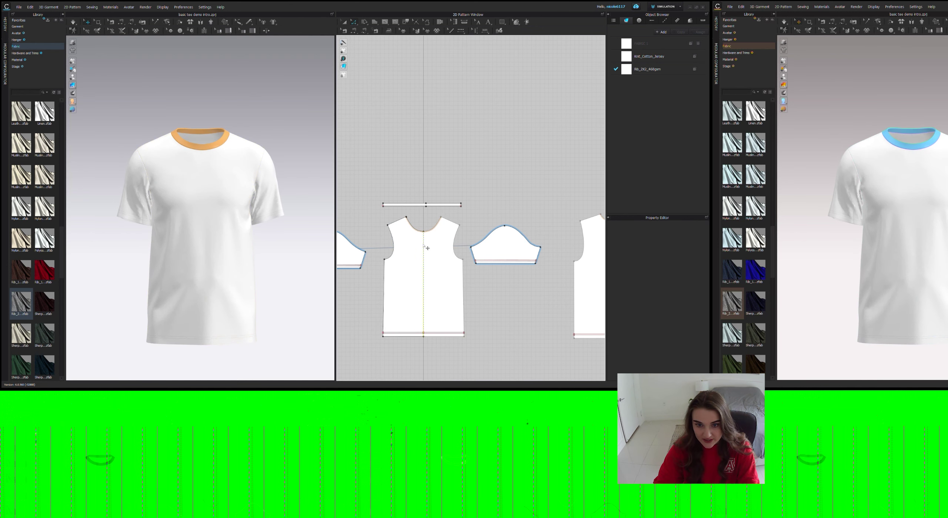
left_click(411, 271)
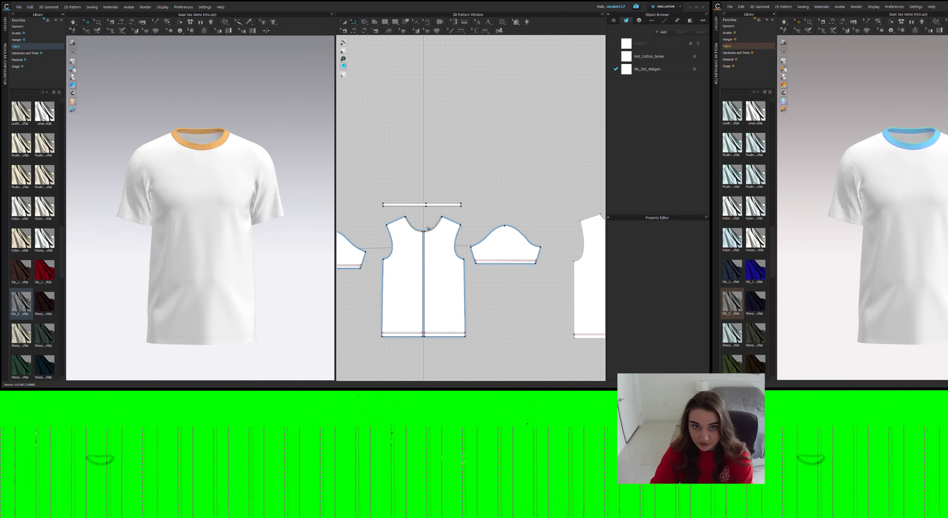
left_click(455, 256)
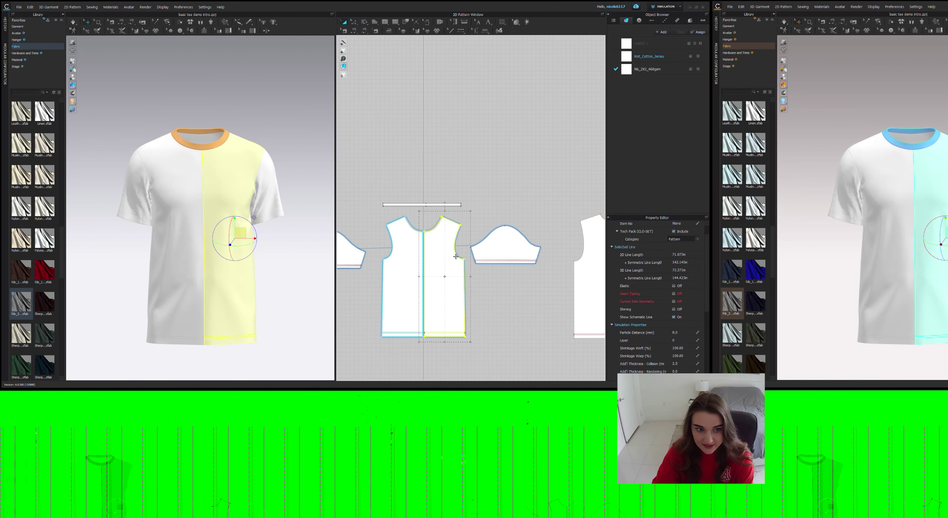
key("Delete")
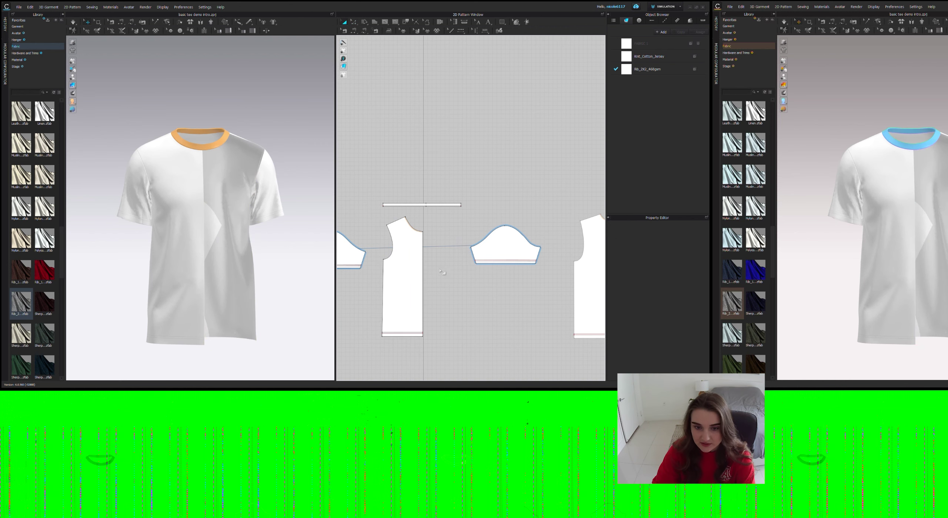
Create a symmetric copy with sewing of the remaining front half and place it beside the original to complete the front
left_click(407, 255)
key("ctrl+c")
key("ctrl+r")
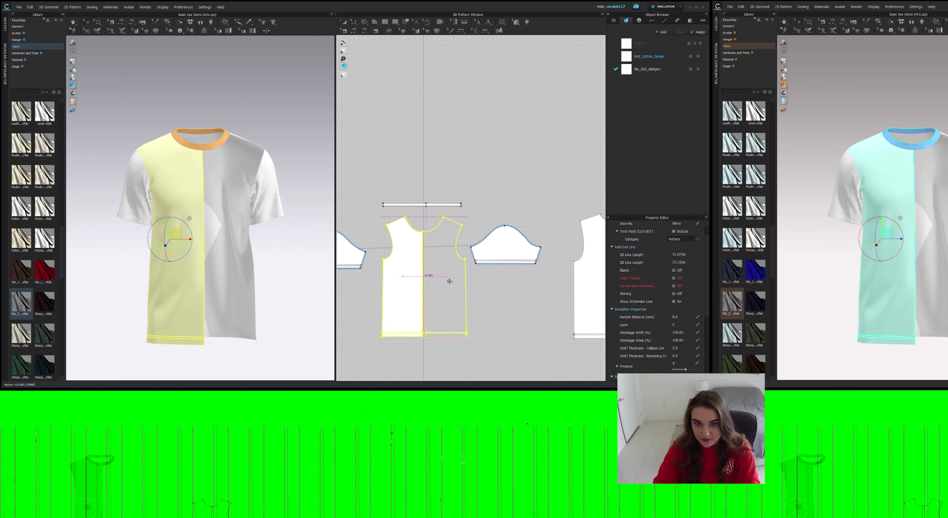
left_click(240, 271)
scroll(251, 268, "up", 4)
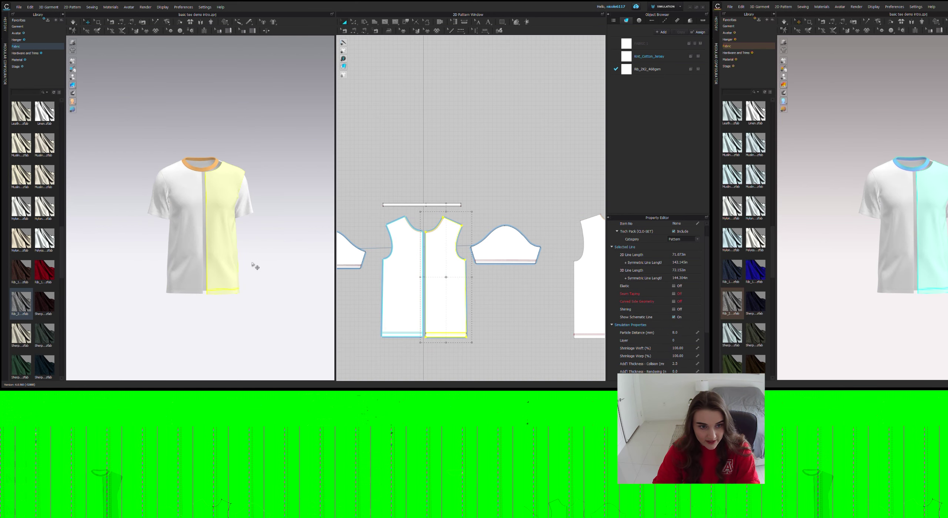
scroll(236, 245, "down", 6)
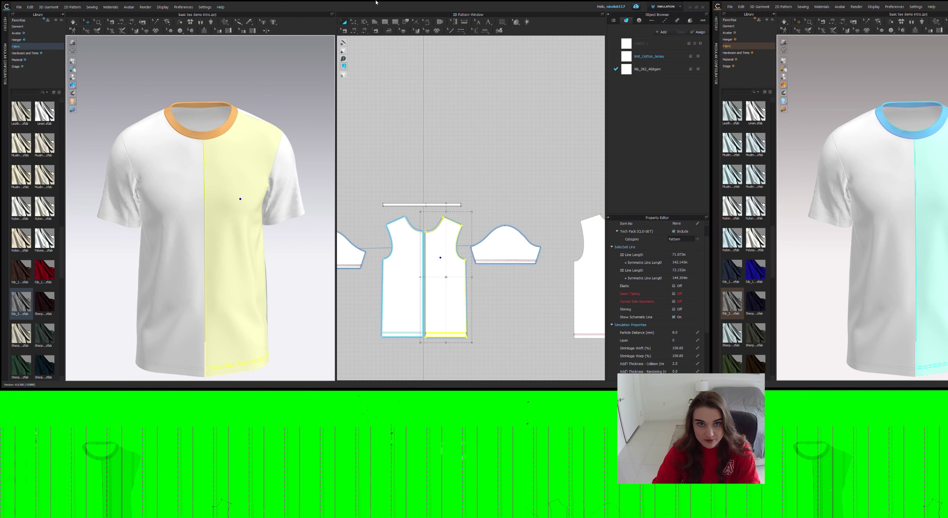
Sew the two front halves together along their centre edges, and check the armhole and shoulder seams of the new half
left_click(358, 30)
scroll(450, 253, "up", 3)
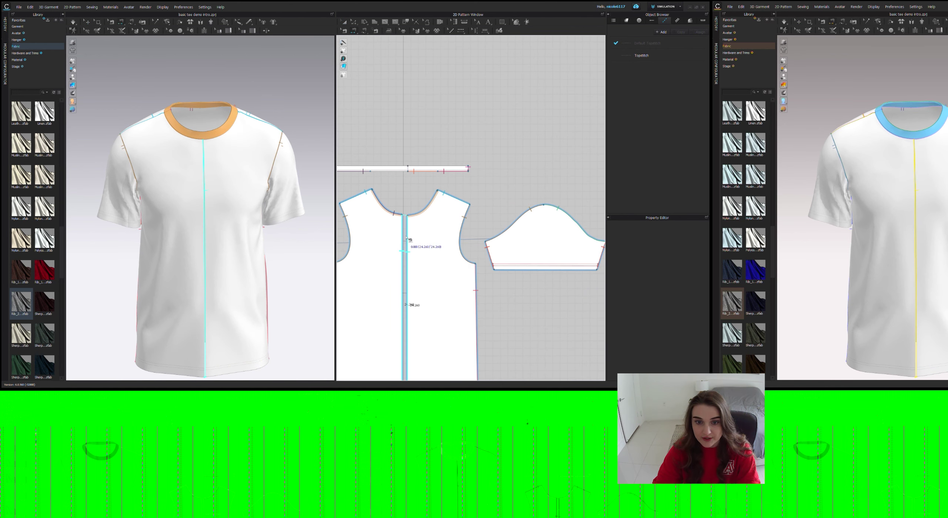
middle_click_drag(531, 230, 470, 231)
left_click(343, 31)
left_click(396, 233)
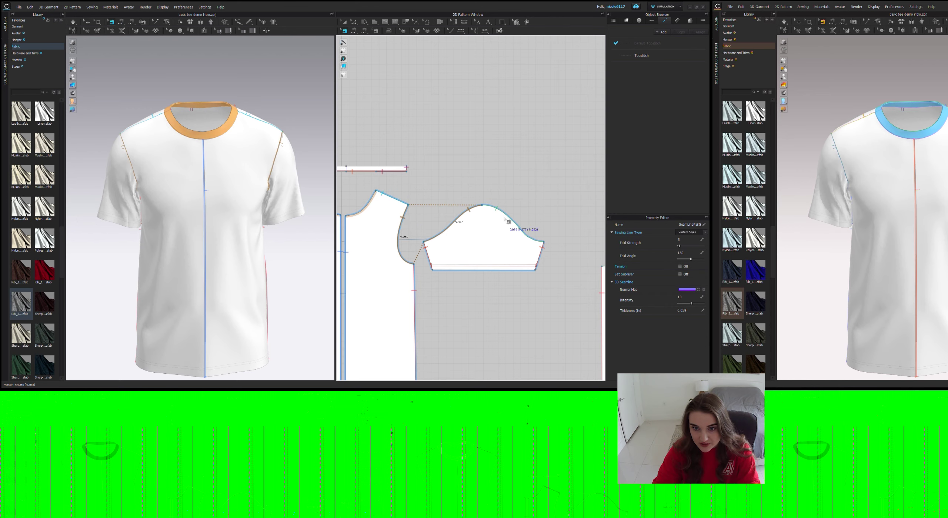
scroll(493, 222, "down", 3)
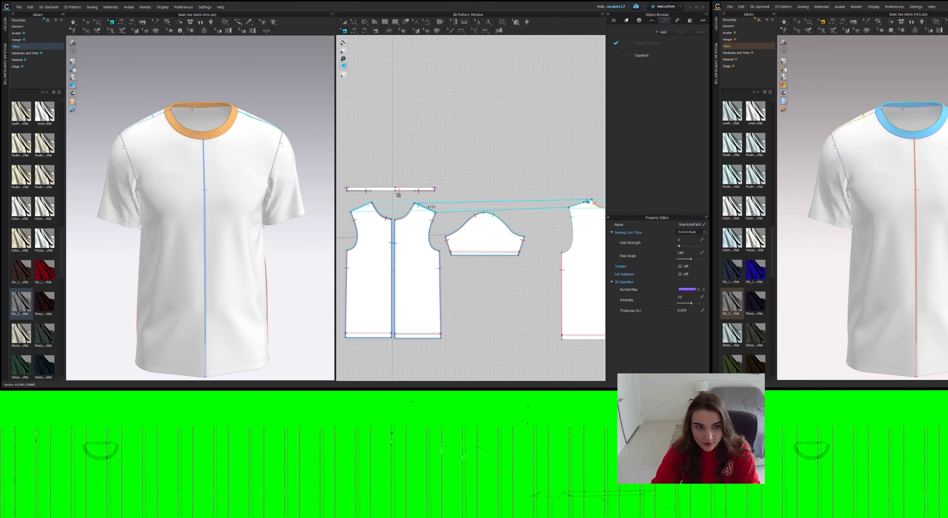
Sew the open segment of the neckband's lower edge to the new front half's neckline, from the centre front to the shoulder, with Free Sewing
scroll(383, 189, "up", 2)
scroll(372, 196, "up", 3)
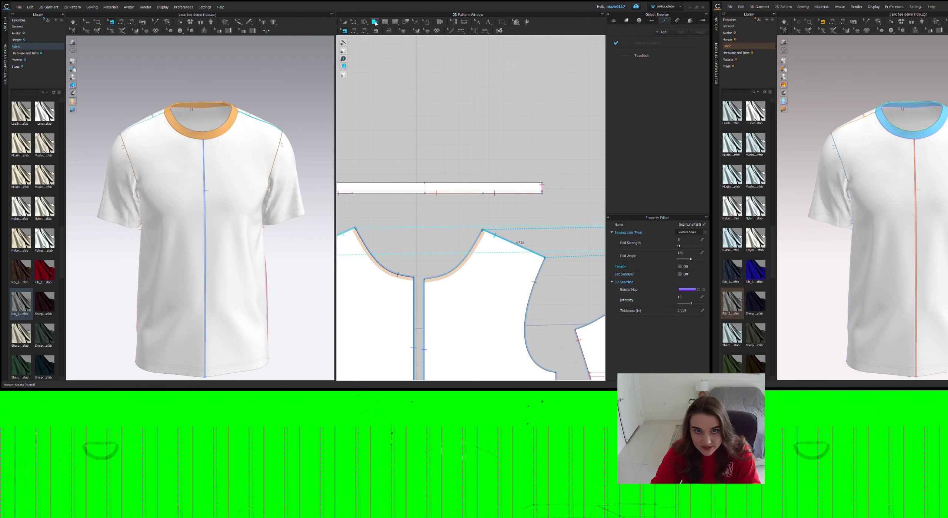
left_click(363, 33)
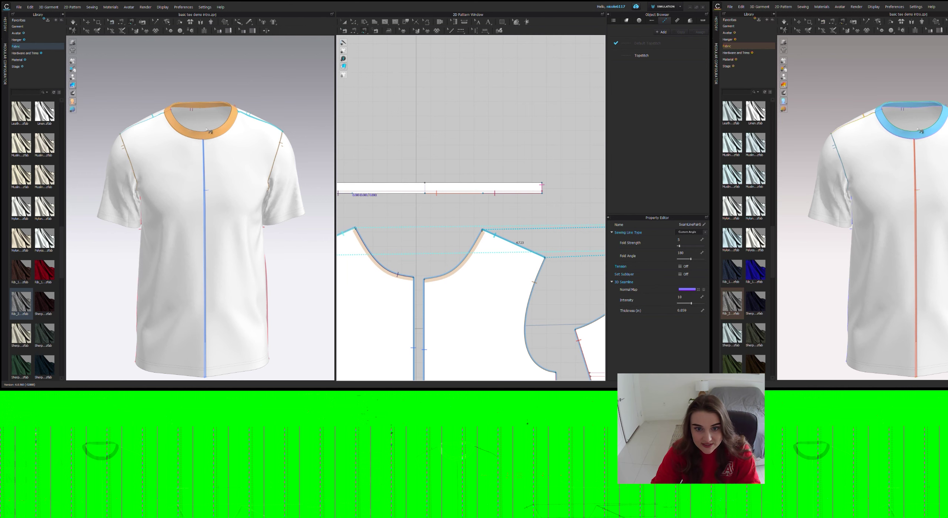
left_click(352, 193)
left_click(425, 193)
left_click(424, 278)
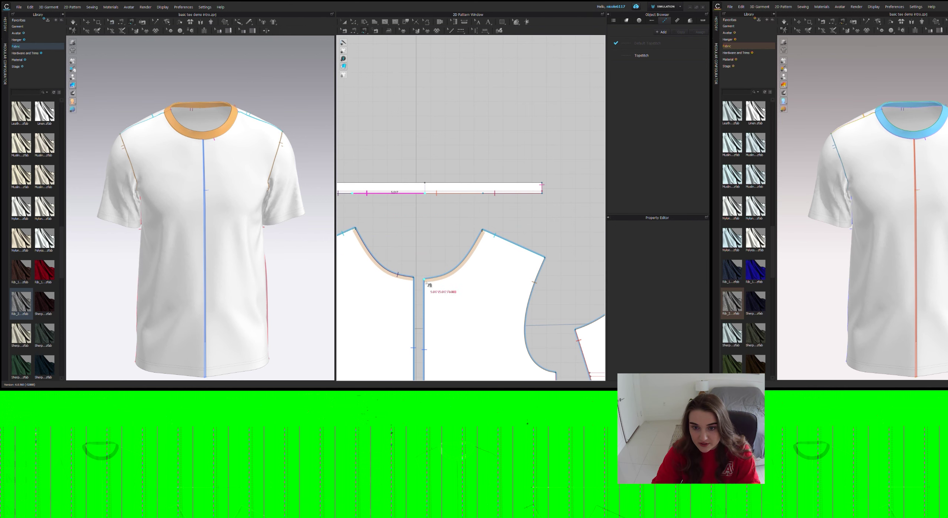
left_click(480, 231)
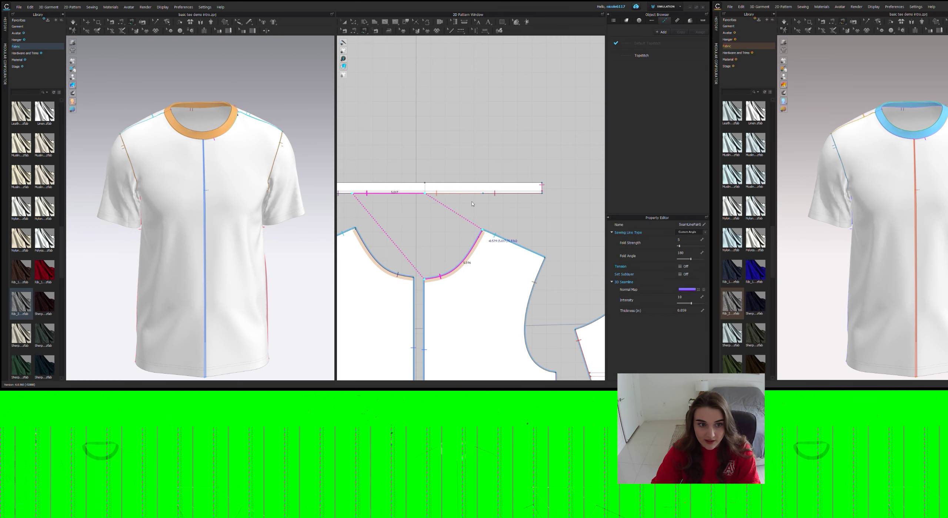
Simulate the T-shirt to settle the rebuilt front at its hem, and stop the simulation
left_click(344, 22)
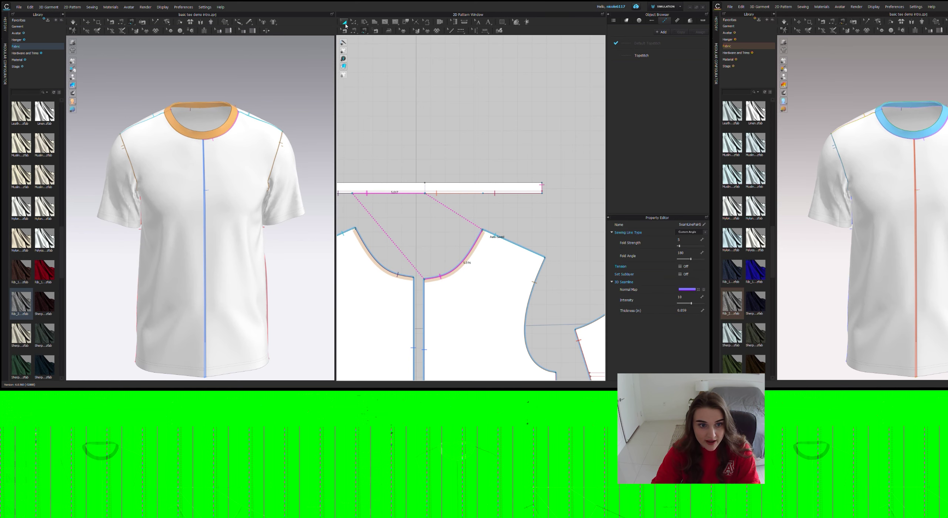
scroll(286, 165, "down", 3)
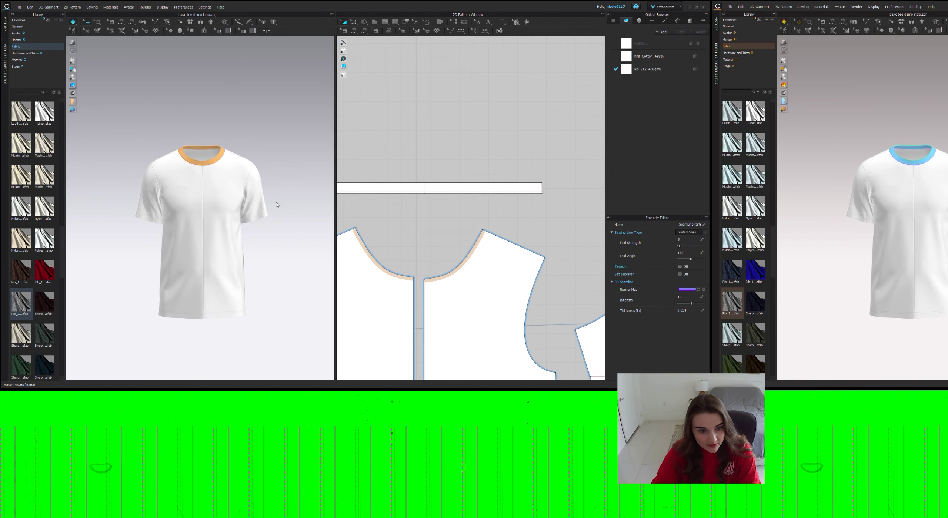
key("space")
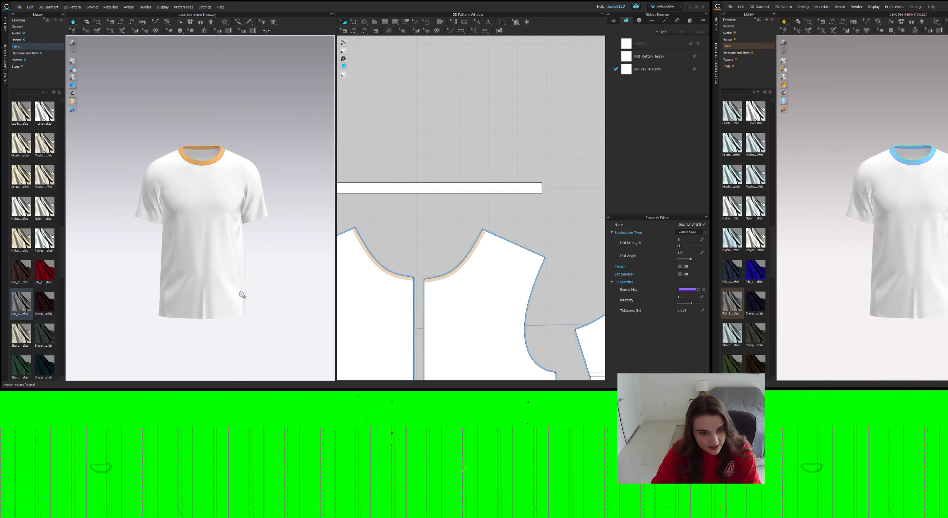
left_click(221, 306)
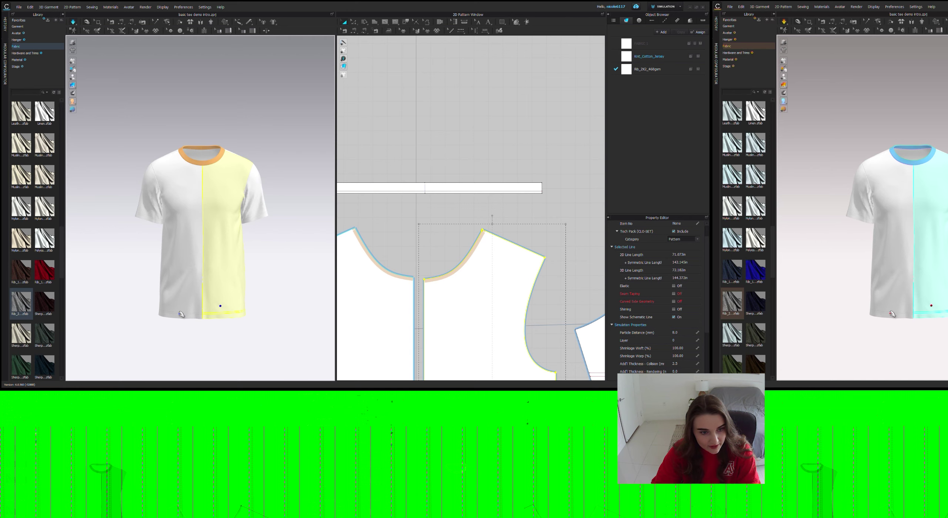
left_click(262, 331)
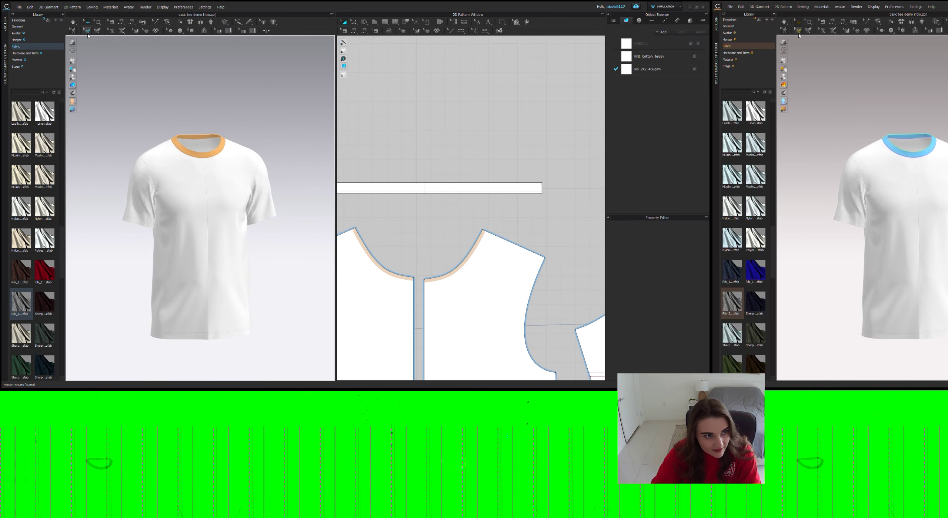
left_click(72, 42)
right_click_drag(243, 292, 259, 292)
left_click(72, 43)
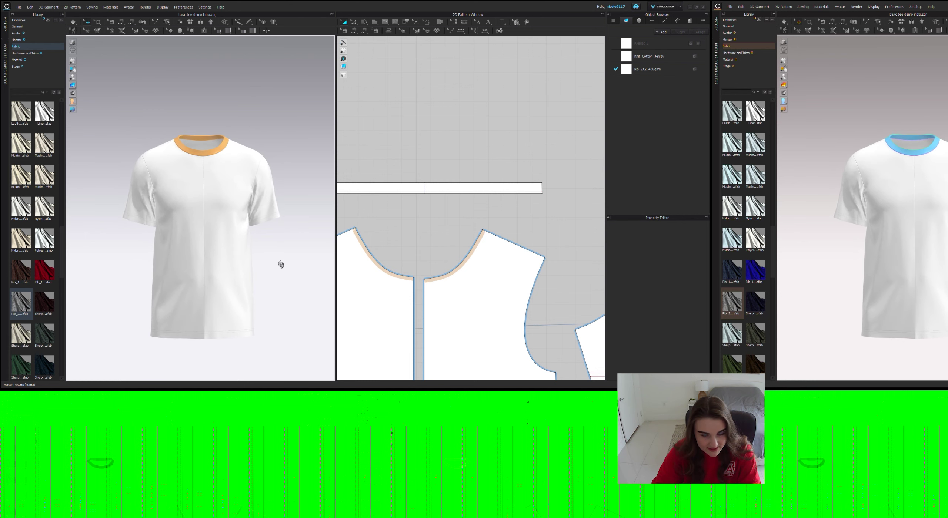
Join the two symmetric front halves into one full front pattern along the centre edge, and clear the selection
left_click(357, 23)
right_click_drag(442, 244, 439, 218)
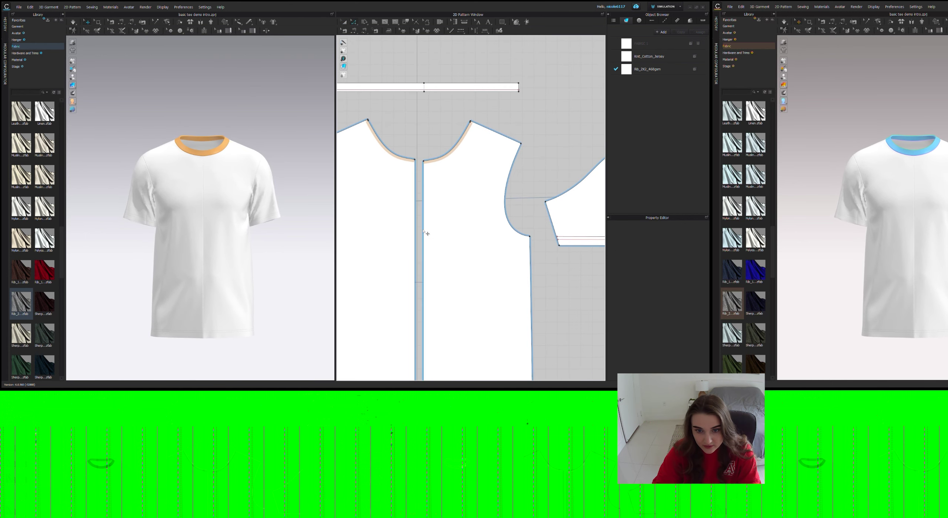
left_click(424, 231)
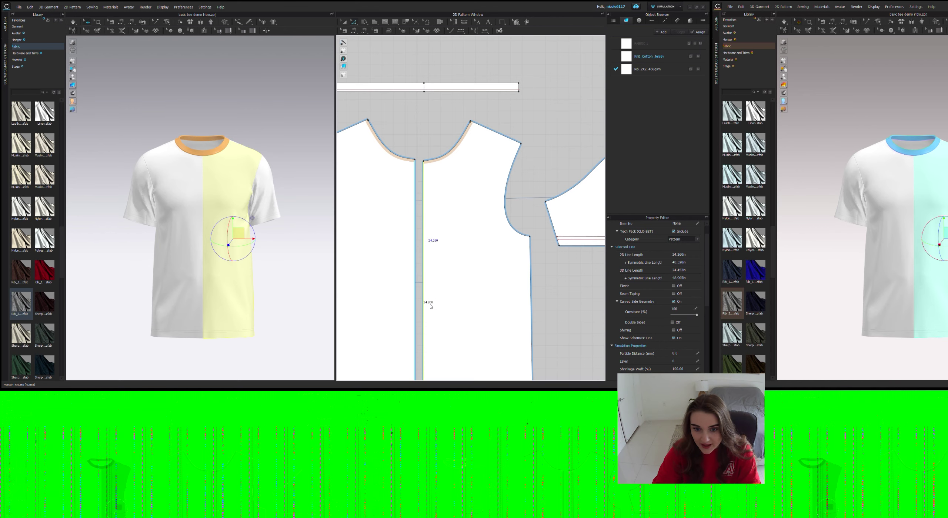
key("ctrl+u")
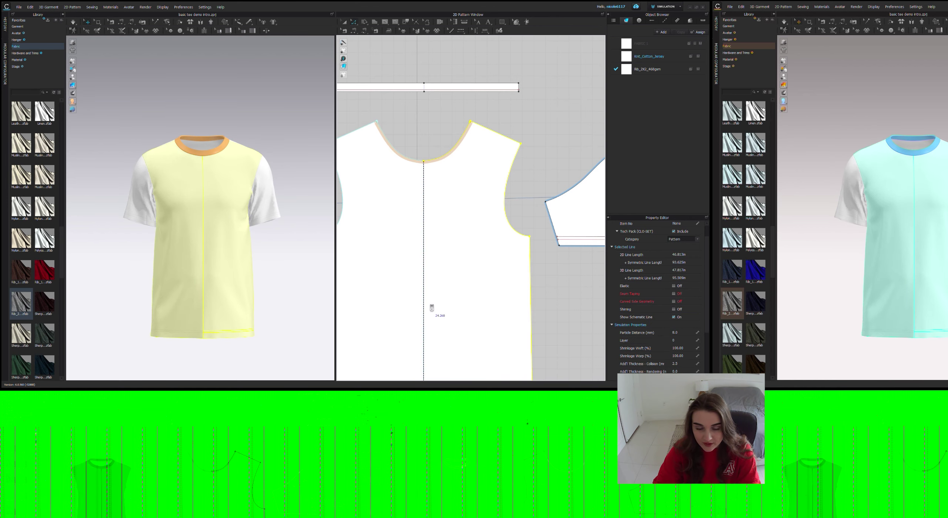
scroll(432, 308, "down", 5)
middle_click_drag(447, 314, 410, 278)
left_click(478, 294)
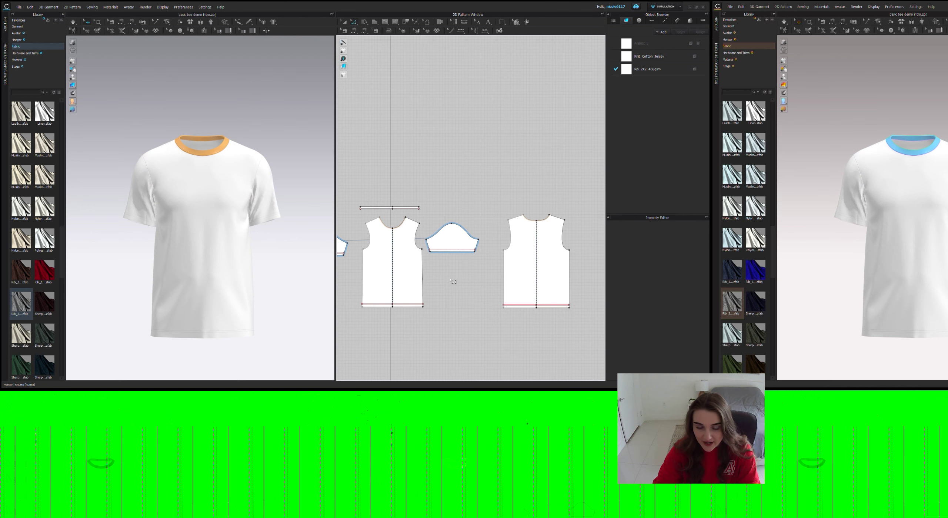
Check the side seam edge of the front body pattern by selecting it, and clear the selection
scroll(464, 267, "up", 4)
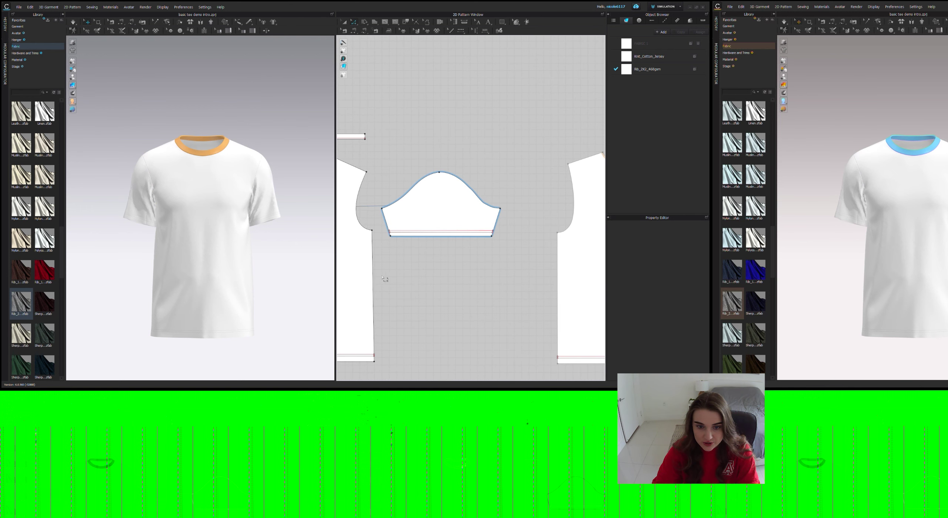
left_click(373, 271)
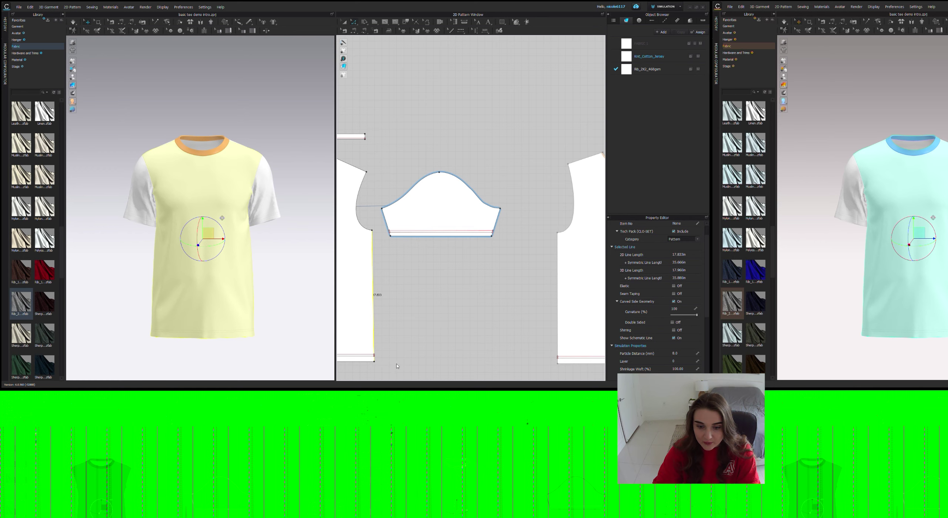
left_click(505, 312)
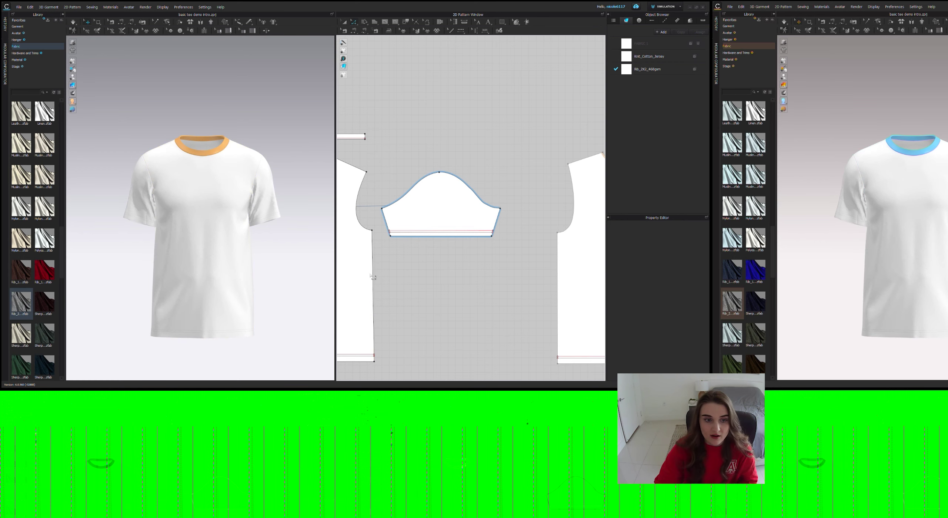
Cut the joined front body along its centre line, delete the wearer's left half, and select the remaining half's centre edge
right_click_drag(389, 230, 442, 218)
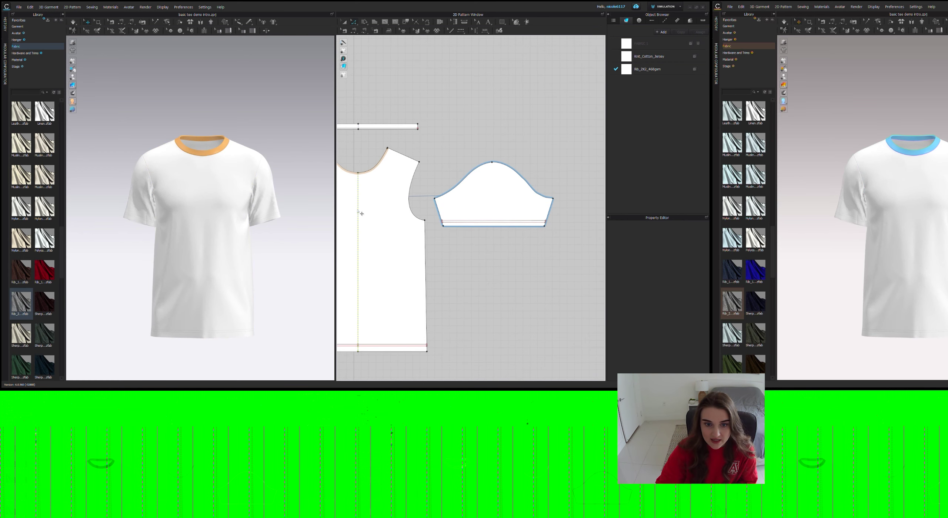
left_click(233, 224)
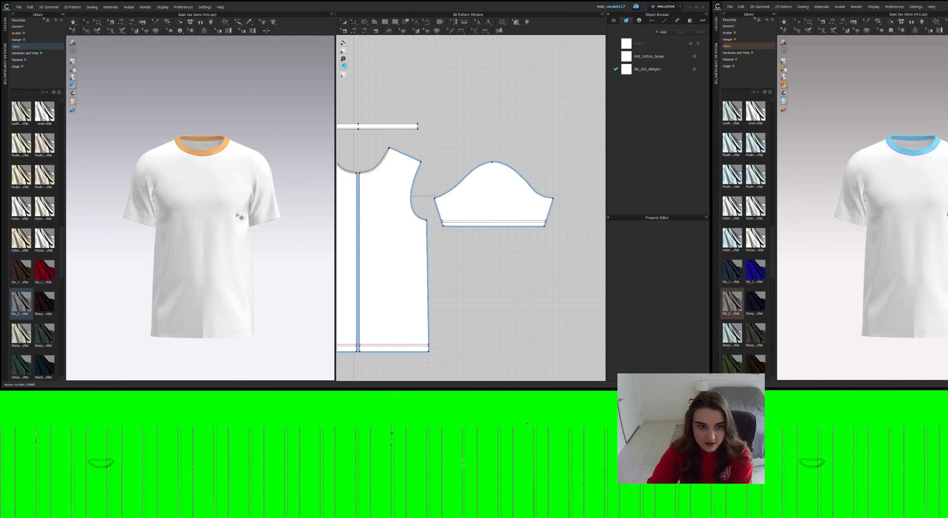
left_click(357, 213)
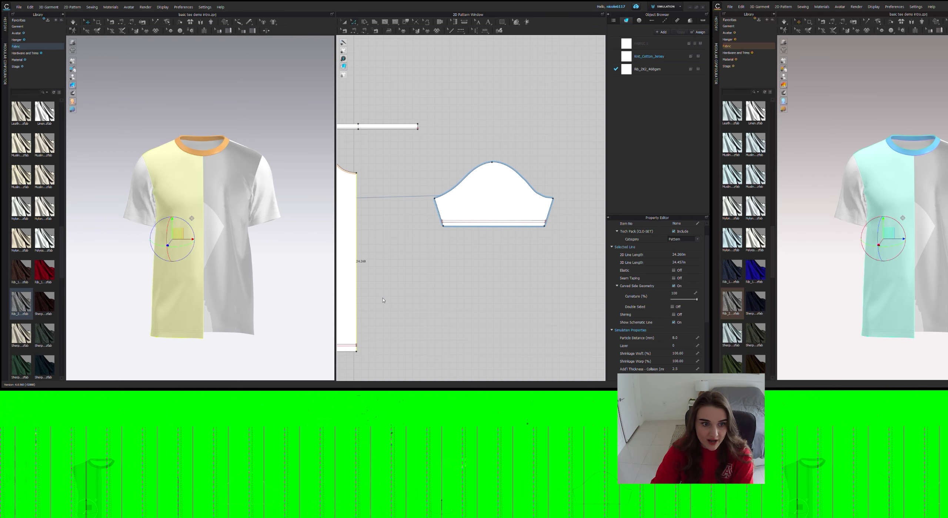
Try unfolding the remaining front half across its centre edge, and undo the unfold
left_click(228, 214)
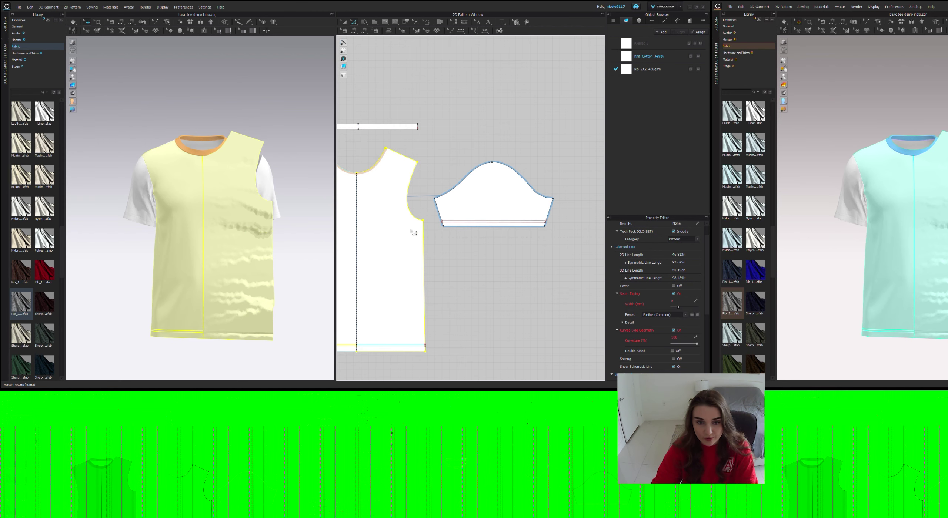
scroll(388, 306, "down", 5)
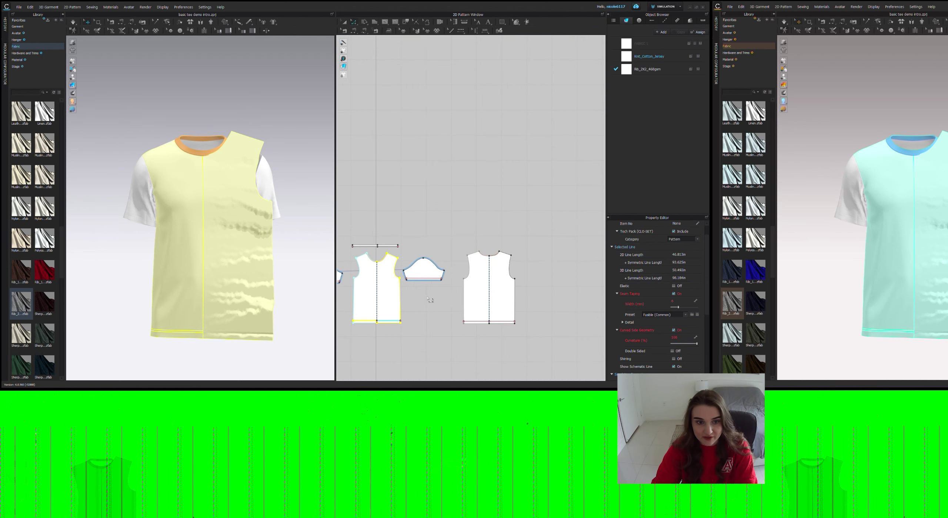
middle_click_drag(430, 300, 456, 274)
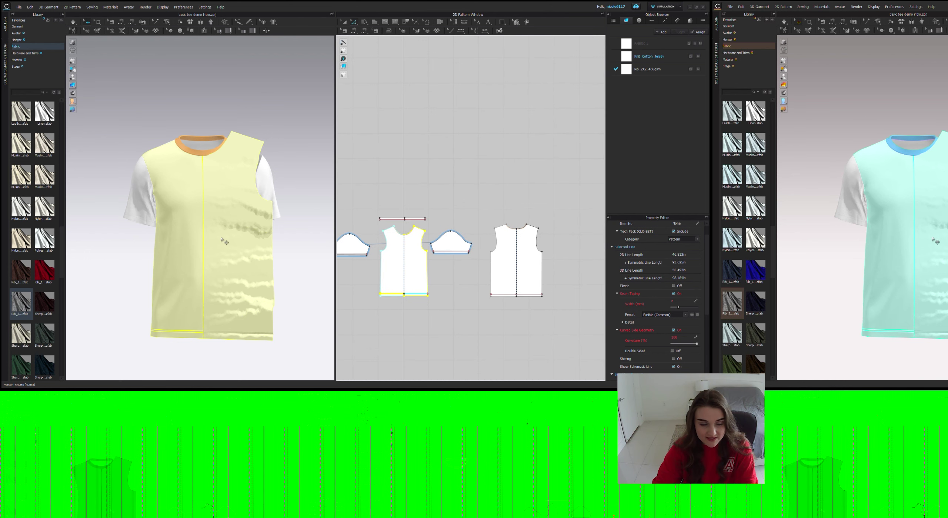
key("Delete")
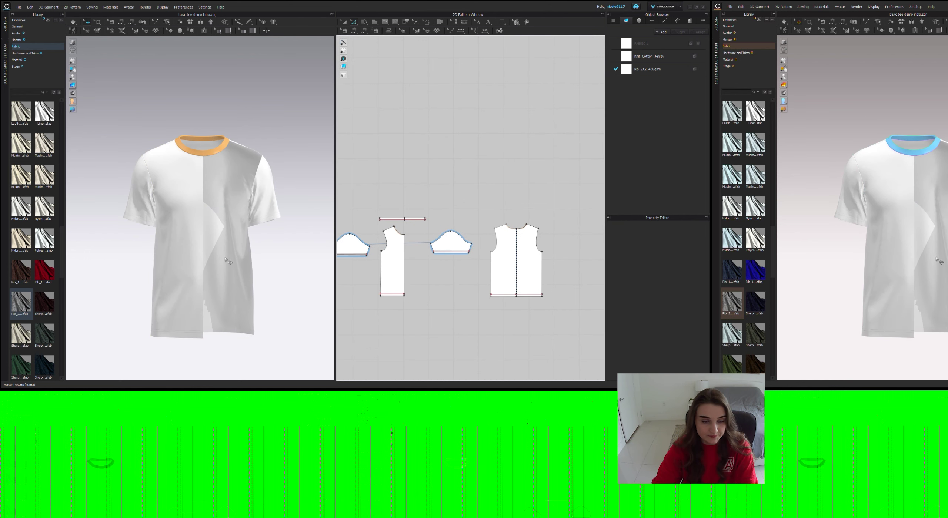
Undo back to the two separate front halves, and unfold one half across its centre edge into a full front body
key("ctrl+z")
scroll(405, 267, "up", 5)
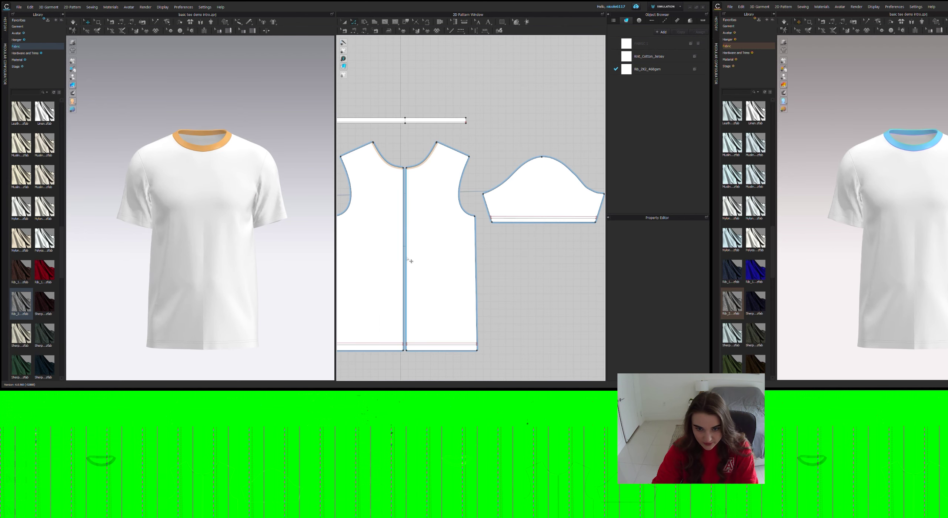
left_click(406, 262)
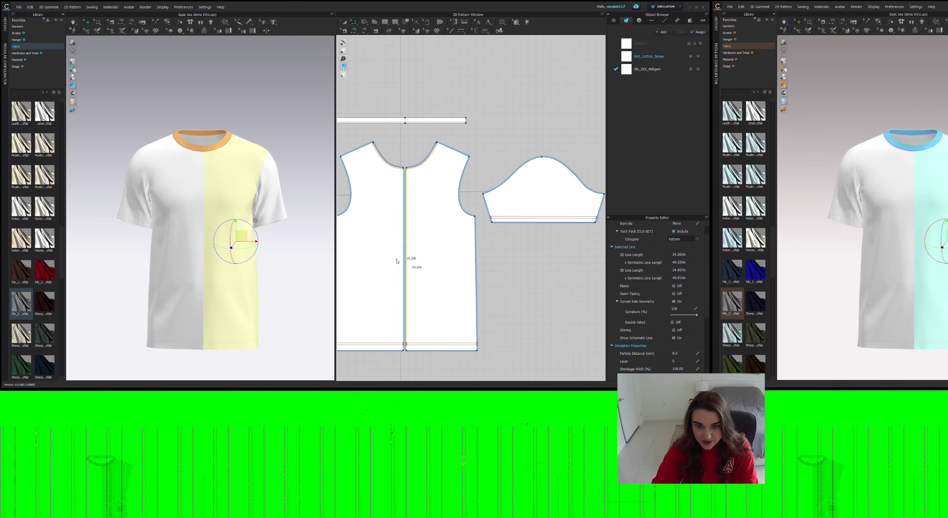
key("ctrl+u")
left_click(287, 308)
scroll(288, 308, "down", 2)
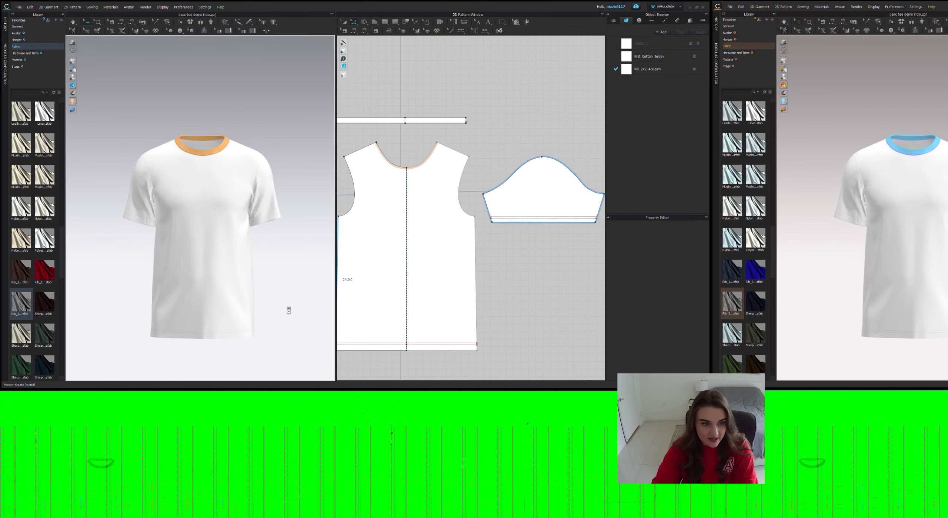
Simulate the drape of the T-shirt and inspect it from the back and the front
key("space")
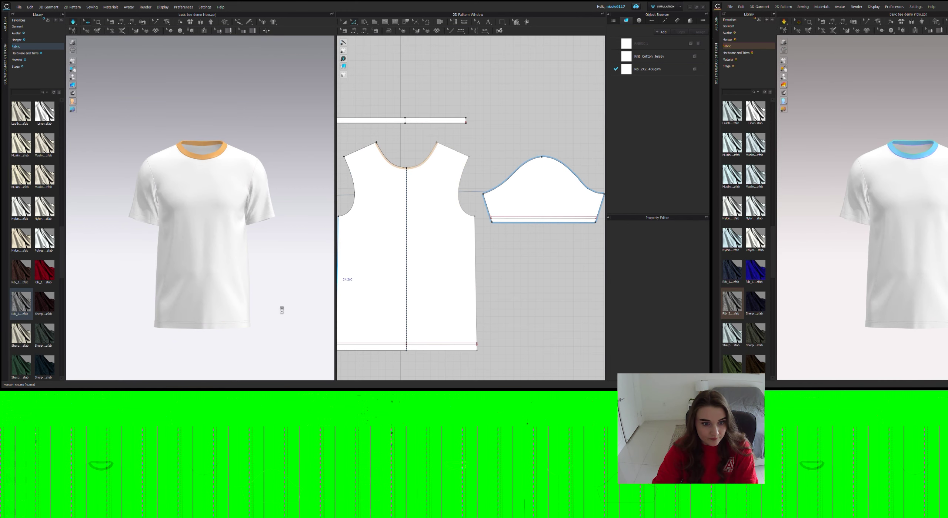
right_click_drag(282, 311, 161, 314)
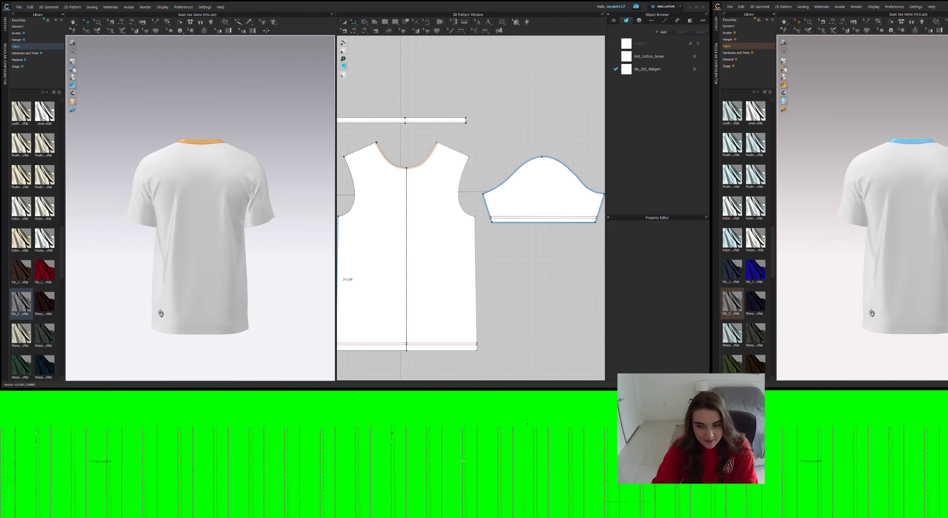
scroll(475, 304, "down", 4)
middle_click_drag(596, 292, 474, 298)
scroll(471, 296, "up", 3)
right_click_drag(166, 285, 290, 287)
middle_click_drag(252, 291, 258, 298)
scroll(258, 299, "up", 1)
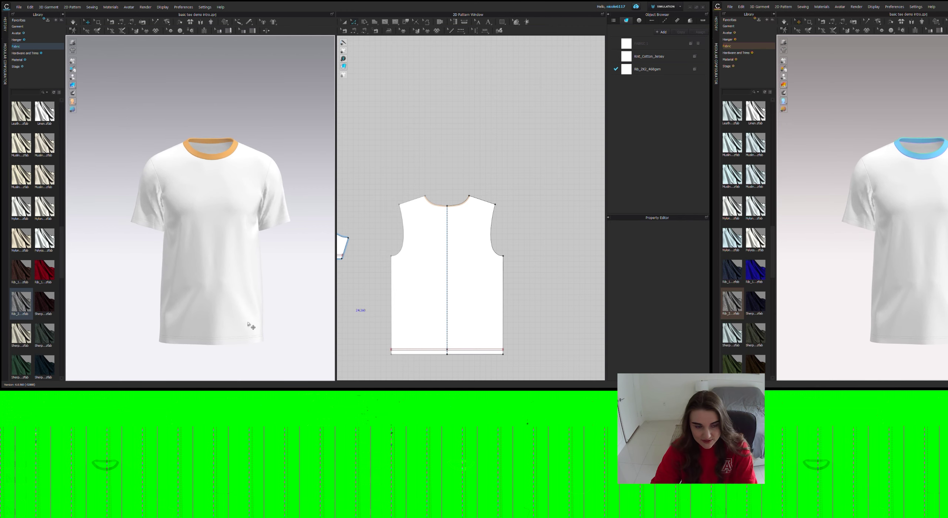
Select the wearer's side half of the back body's hem edge and examine the internal hem lines above it
scroll(249, 324, "up", 1)
scroll(454, 372, "up", 2)
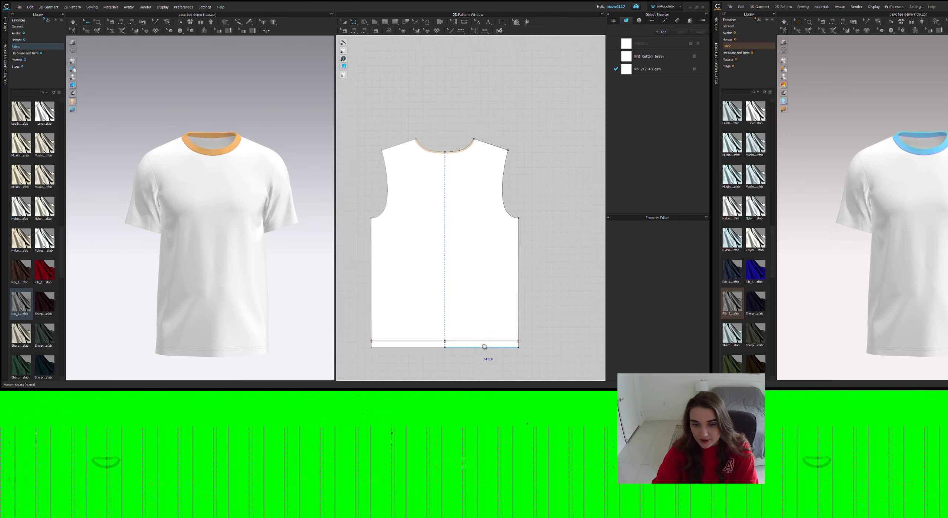
scroll(484, 346, "up", 3)
left_click(484, 304)
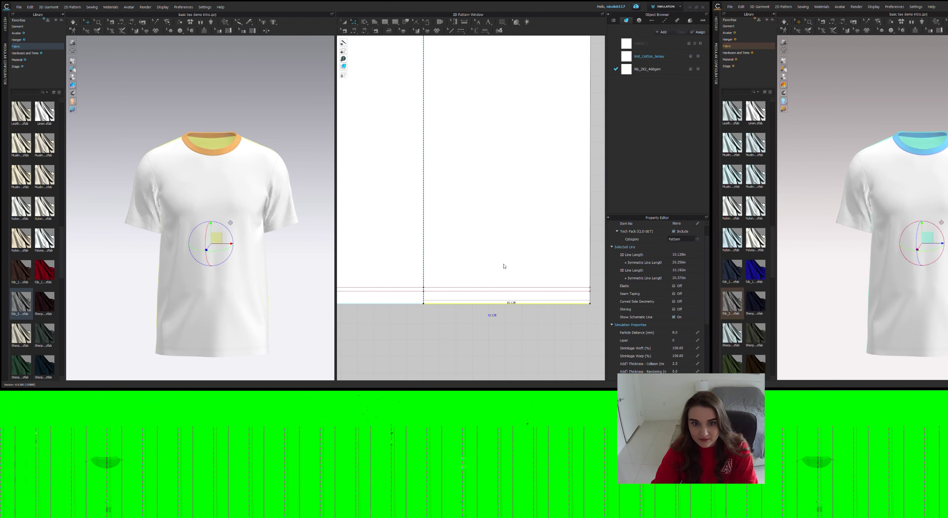
key("Up")
key("Up")
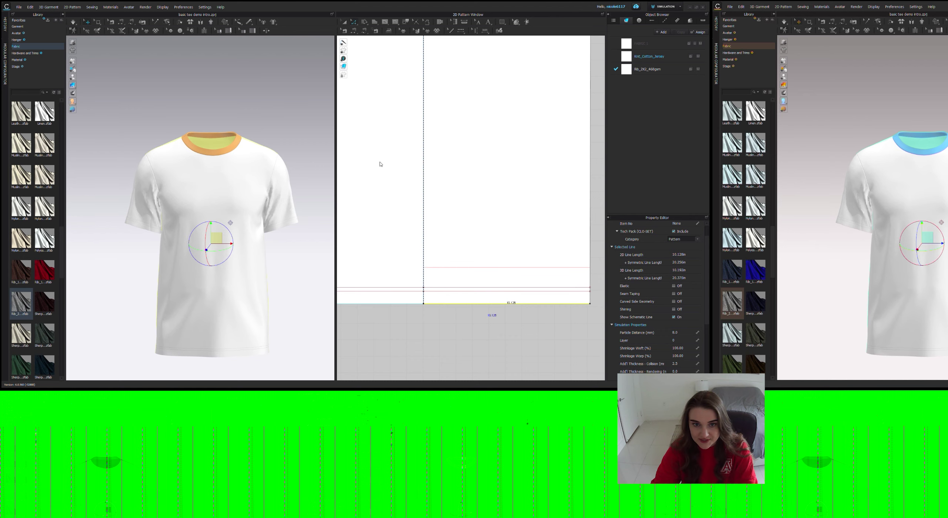
Apply the default topstitch along the front body's hem line with the Segment Topstitch tool, and return to the pattern selection tool
scroll(363, 223, "down", 10)
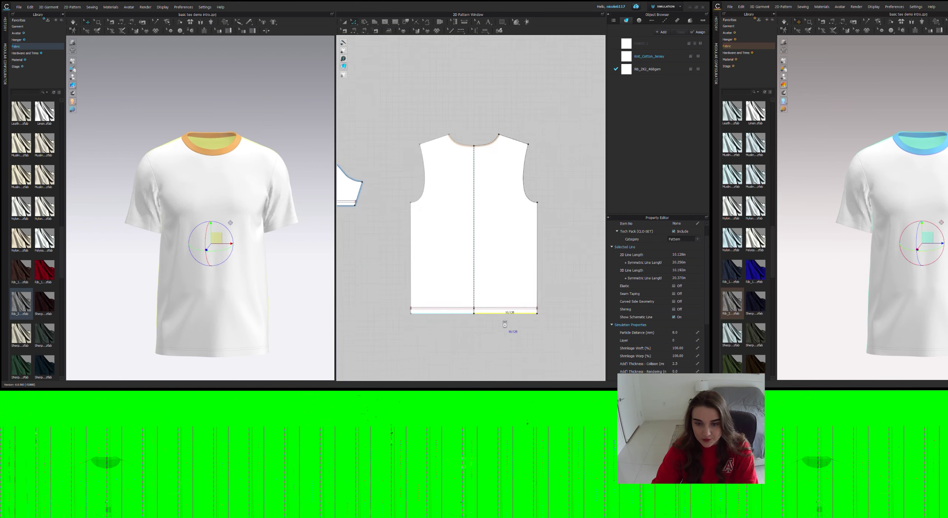
scroll(450, 281, "up", 4)
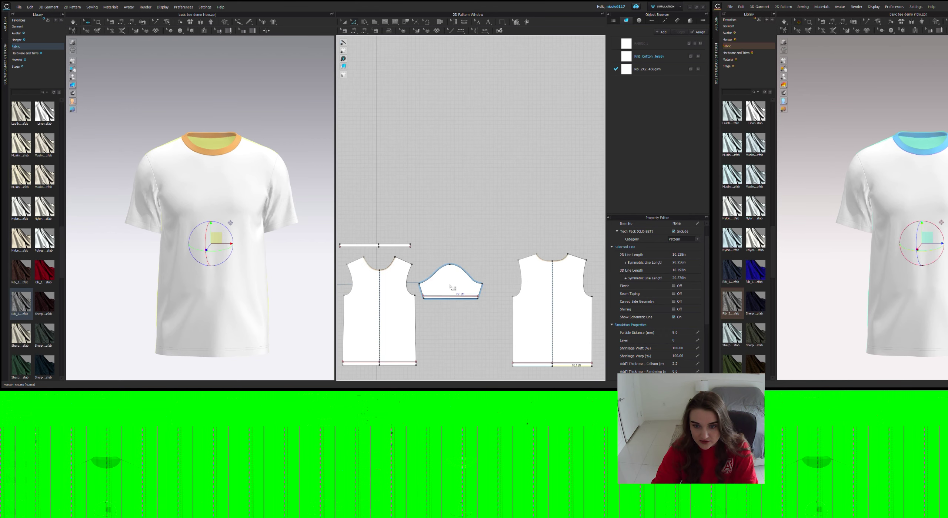
scroll(394, 232, "up", 2)
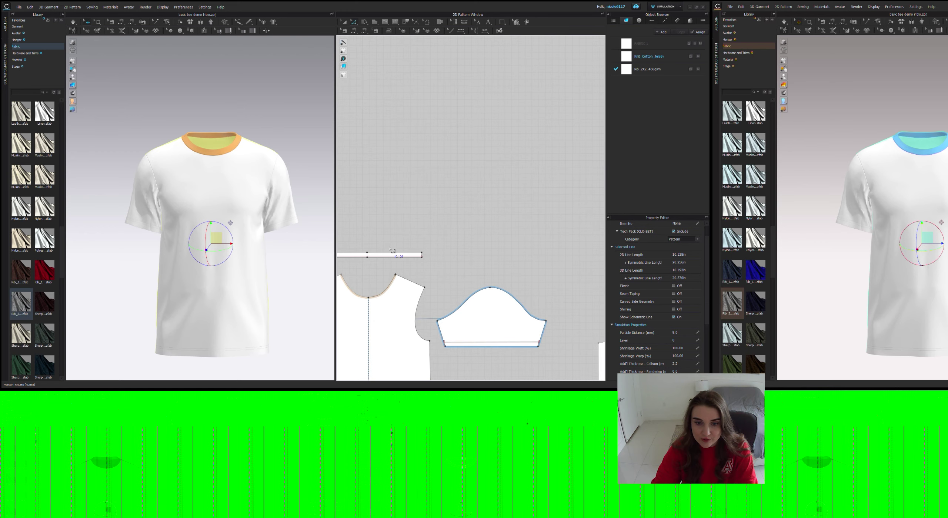
scroll(390, 256, "down", 1)
middle_click_drag(394, 255, 402, 197)
scroll(429, 160, "down", 3)
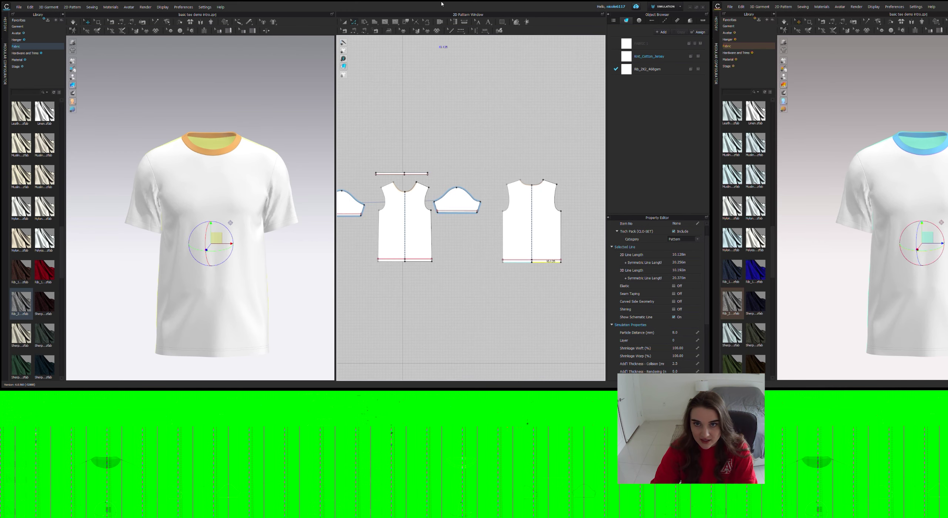
left_click(461, 31)
scroll(427, 256, "up", 3)
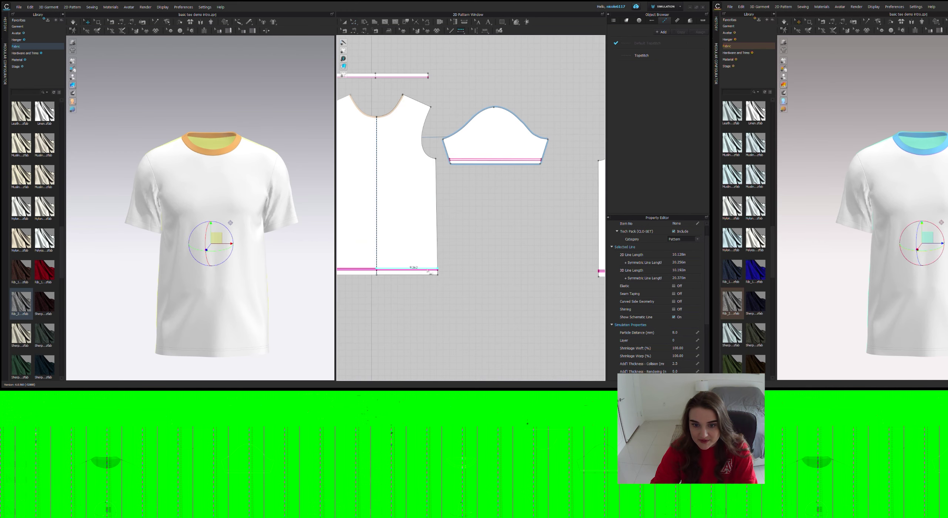
left_click(428, 273)
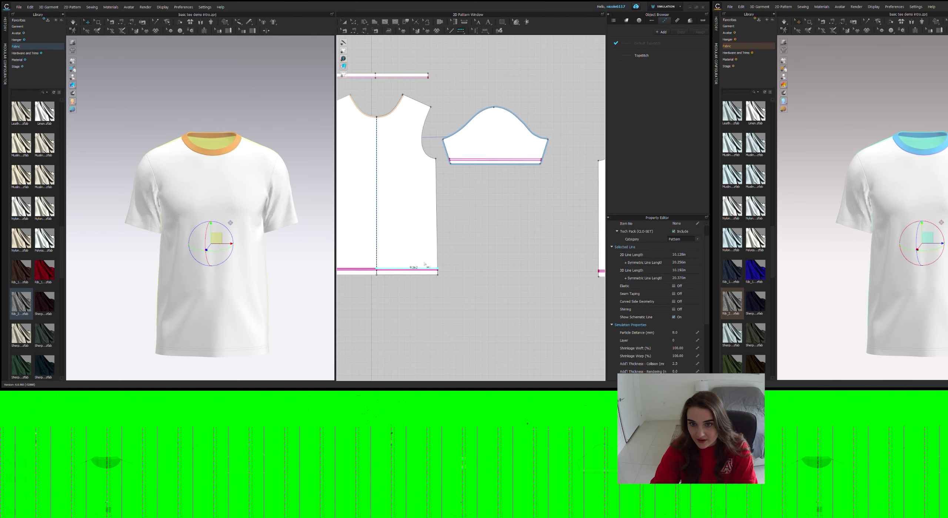
left_click(411, 76)
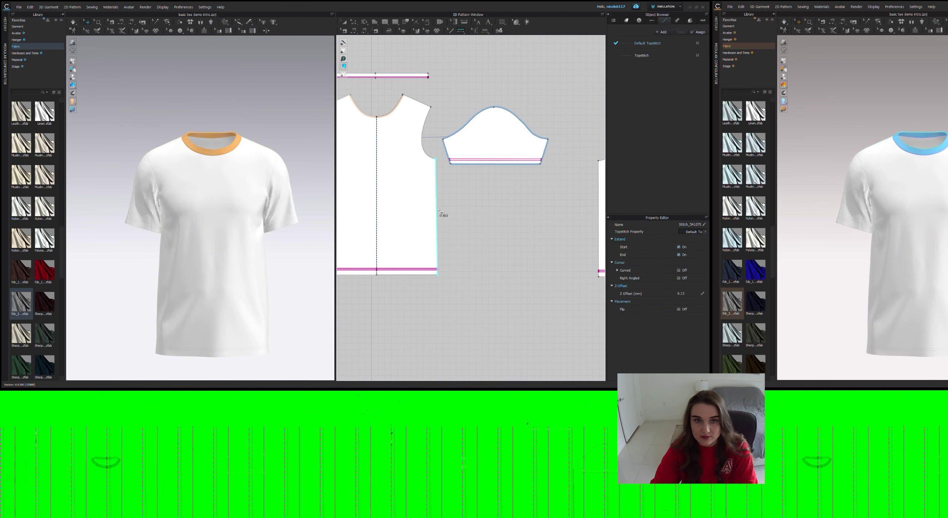
left_click(345, 21)
Inspect the draped T-shirt's fabric surface and hem topstitching up close and from the front
scroll(269, 277, "up", 10)
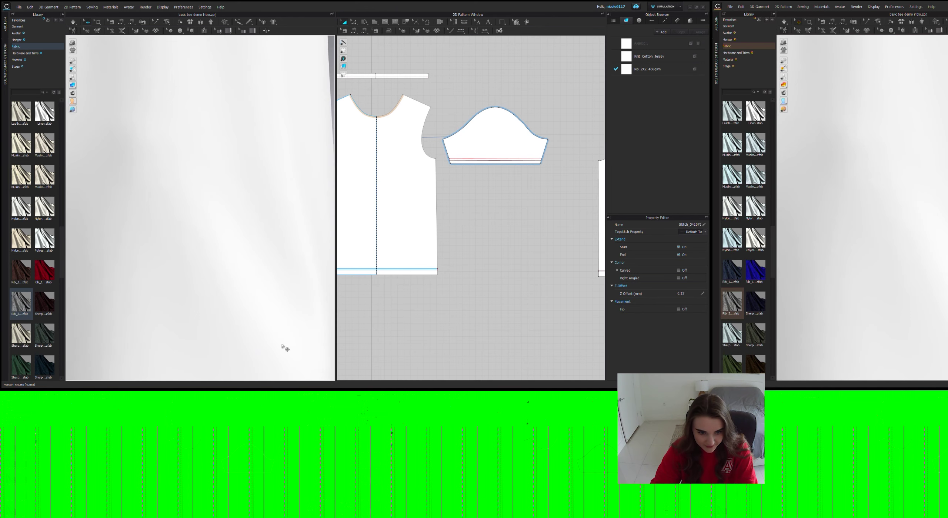
scroll(235, 218, "down", 10)
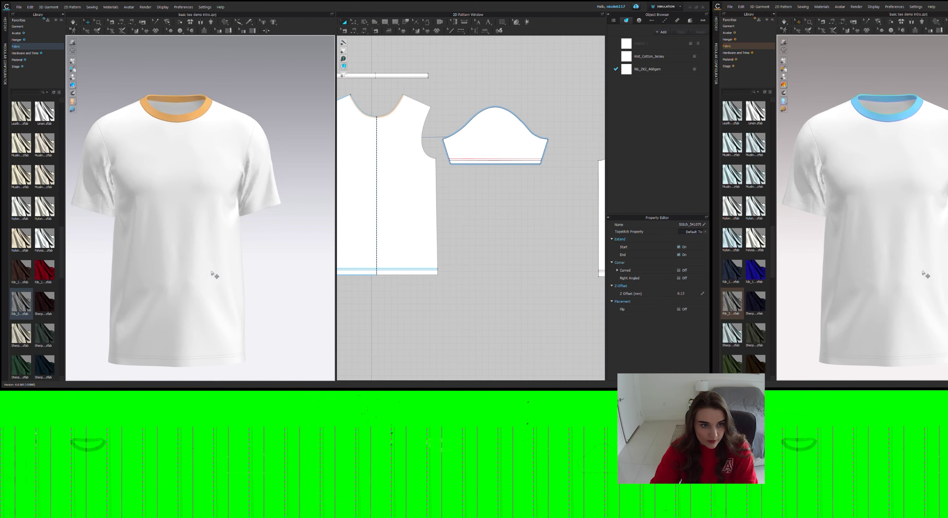
middle_click_drag(187, 260, 227, 261)
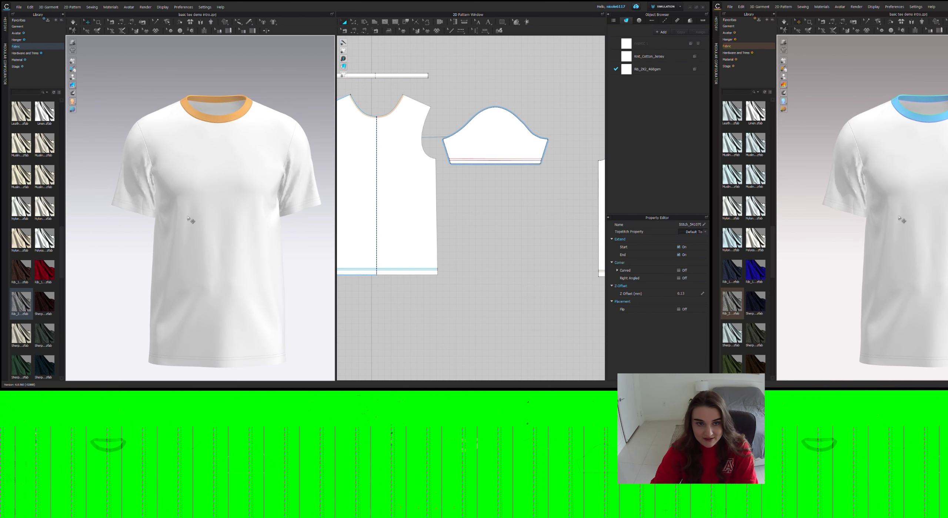
mouse_move(251, 231)
right_mouse_down()
mouse_move(256, 214)
mouse_move(121, 230)
mouse_move(240, 225)
right_mouse_up()
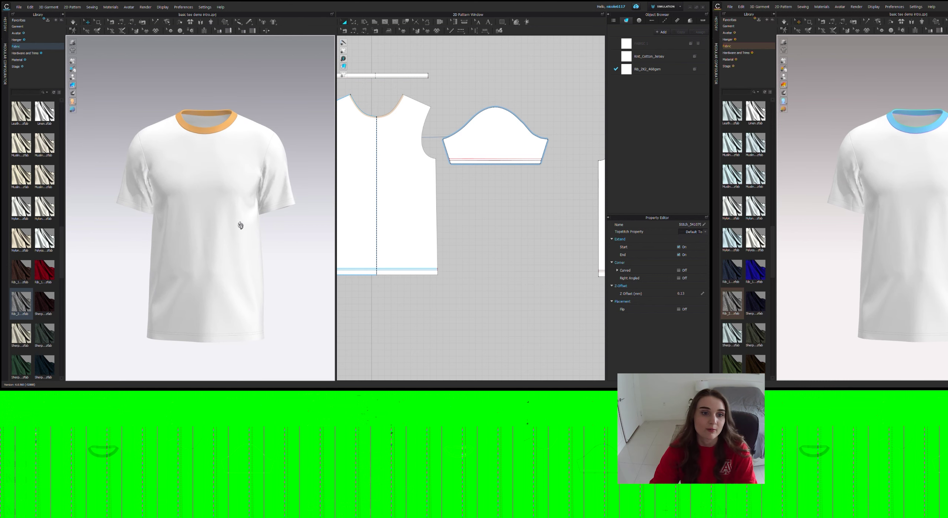
right_click_drag(240, 225, 239, 179)
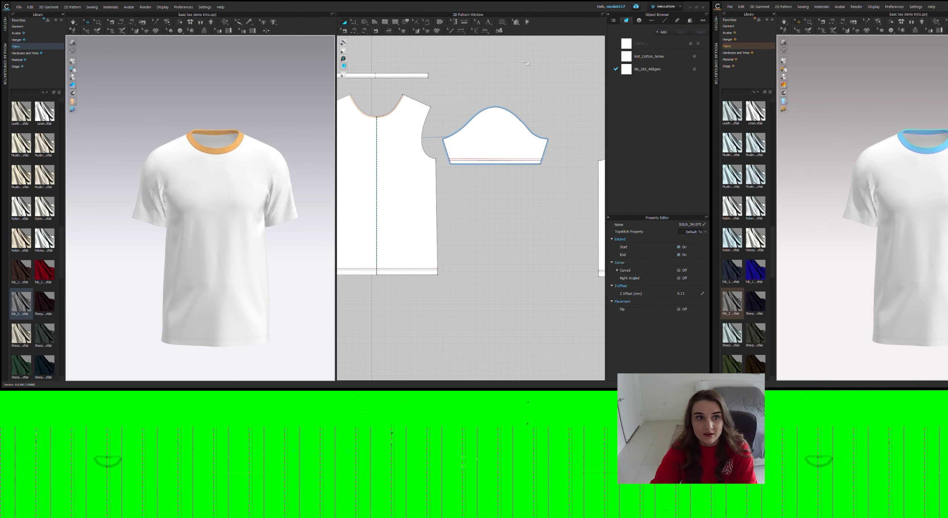
Start a render preview of the T-shirt and frame the garment larger in the view
left_click(148, 16)
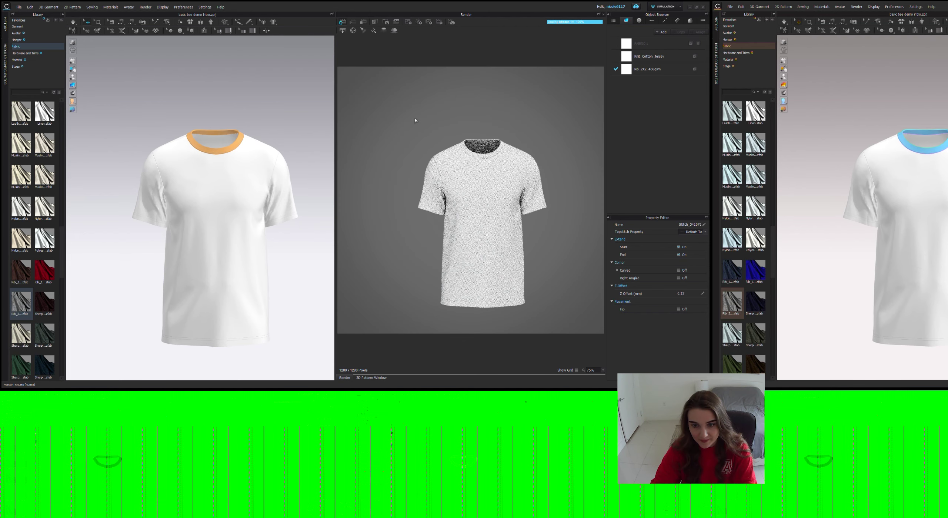
scroll(254, 212, "down", 1)
middle_click_drag(241, 219, 222, 196)
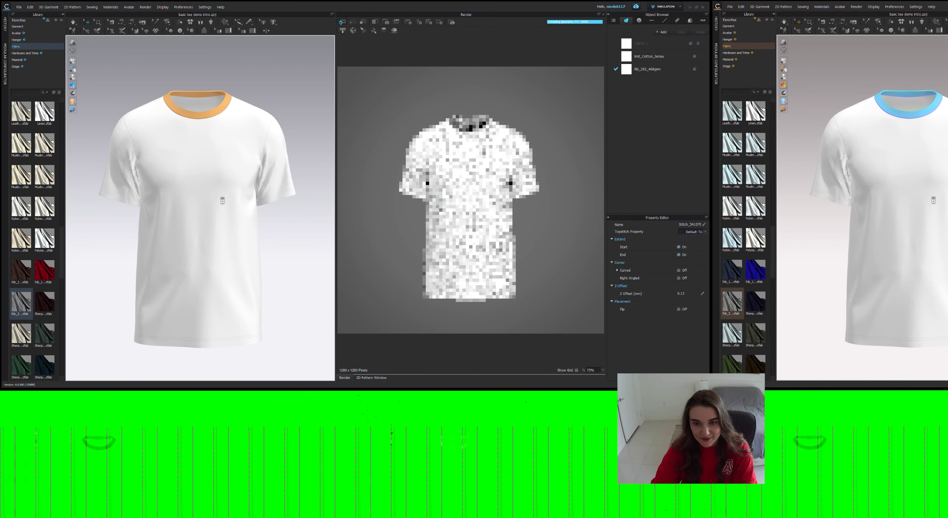
scroll(186, 160, "up", 1)
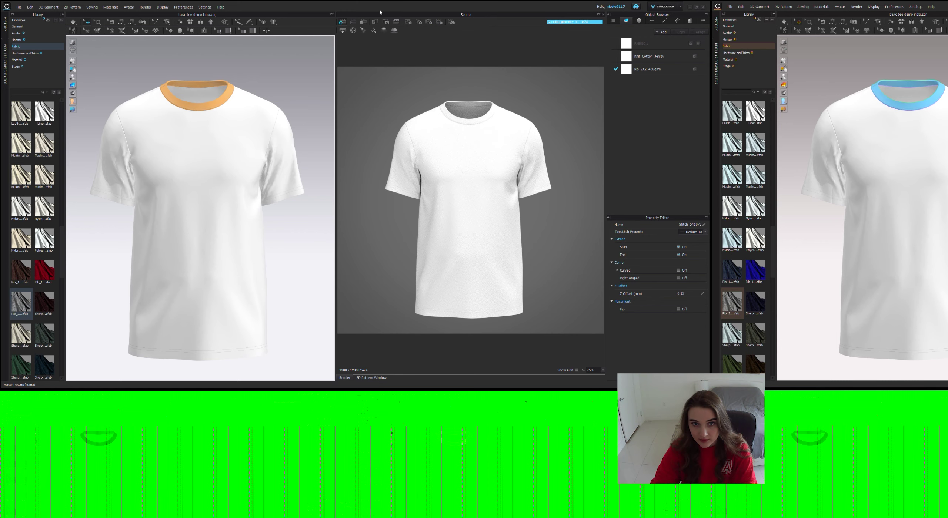
Close the render window, set the particle distance of all pattern pieces to 5 mm, and clear the selection
left_click(604, 14)
scroll(426, 233, "down", 5)
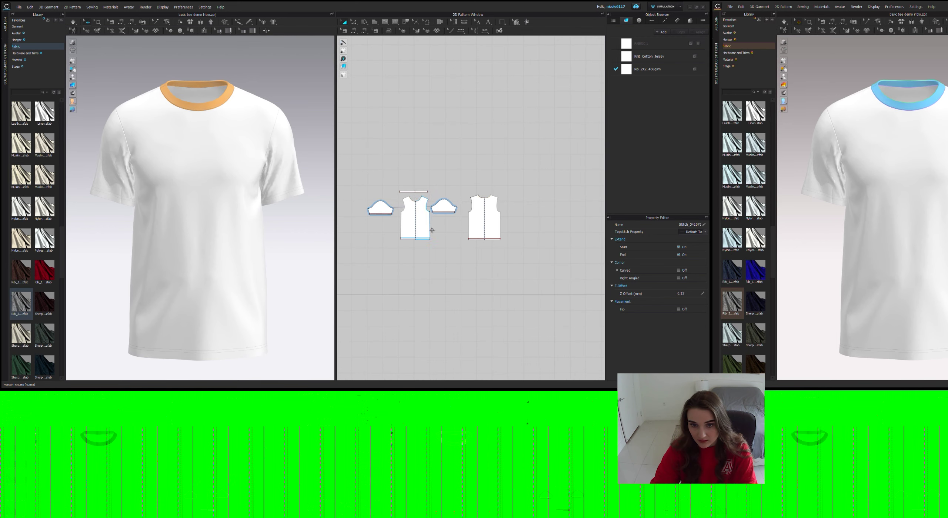
left_click_drag(508, 270, 216, 149)
left_click(691, 333)
type("5")
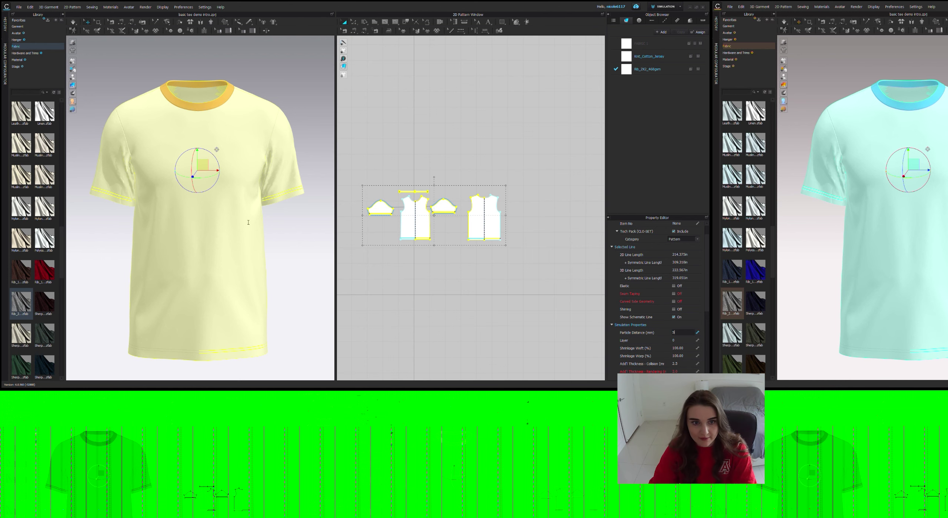
key("Return")
left_click(529, 269)
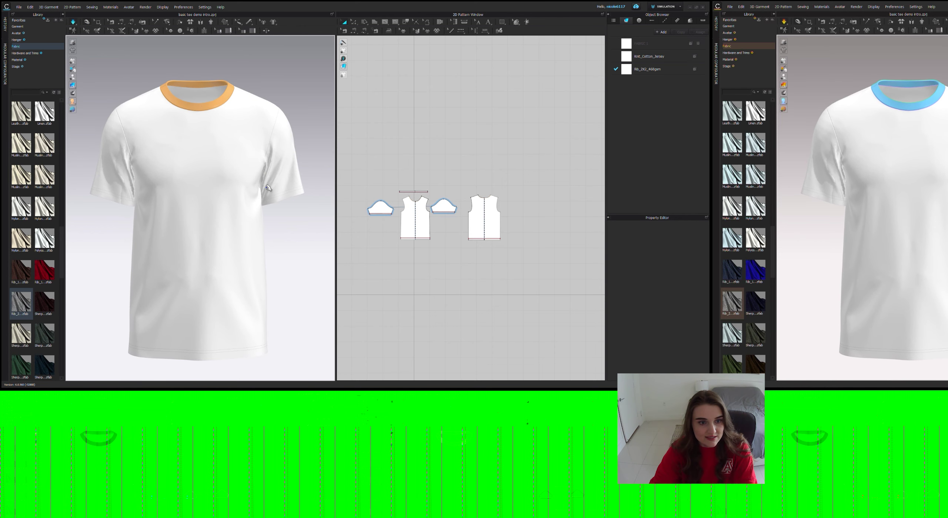
Render the refined T-shirt again, reframe the garment, and set the image background colour to Black
left_click(144, 14)
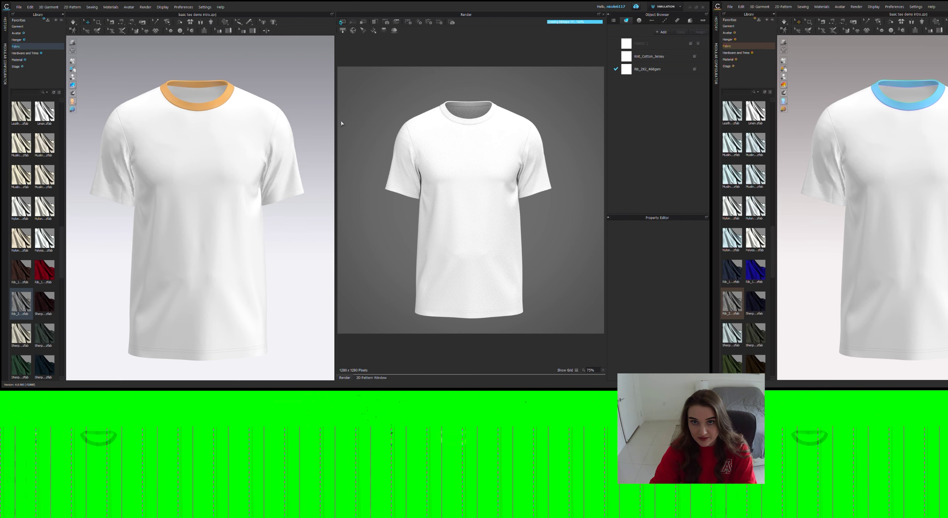
middle_click_drag(272, 166, 248, 173)
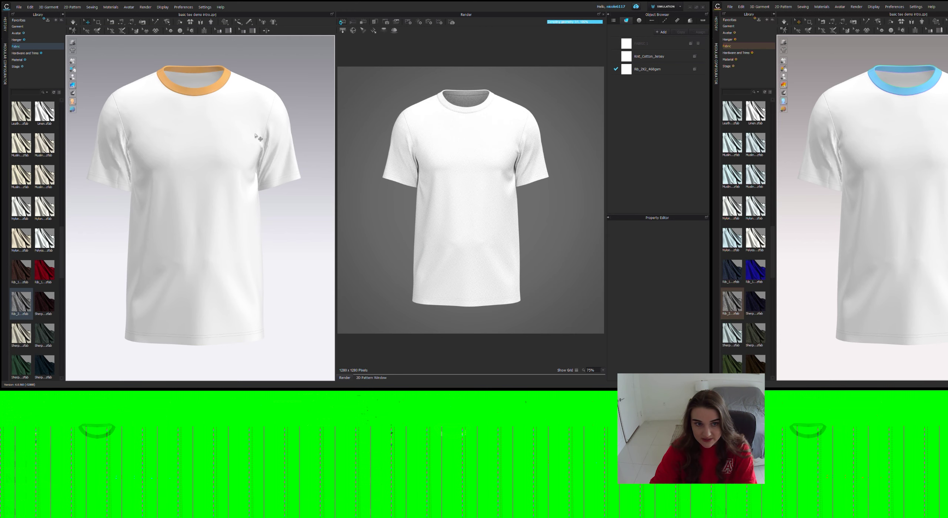
mouse_move(270, 148)
right_mouse_down()
mouse_move(242, 153)
mouse_move(270, 147)
right_mouse_up()
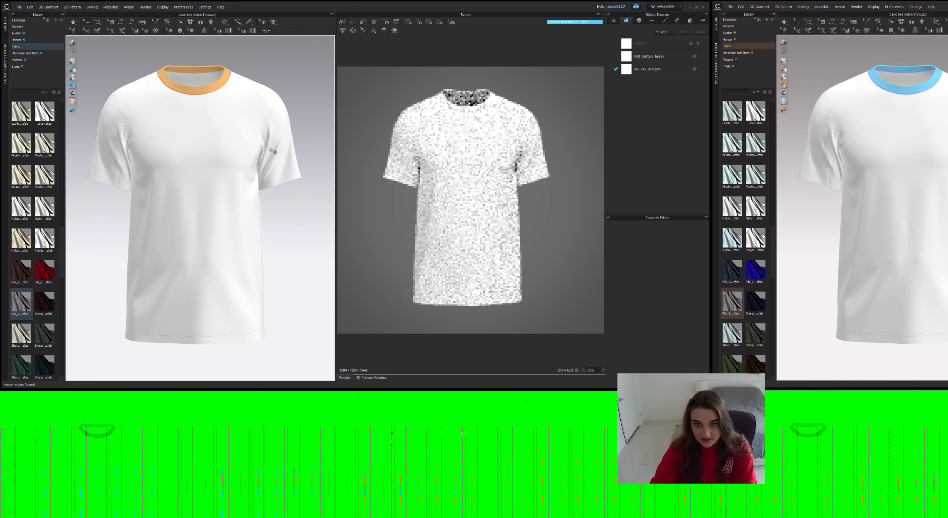
left_click(408, 22)
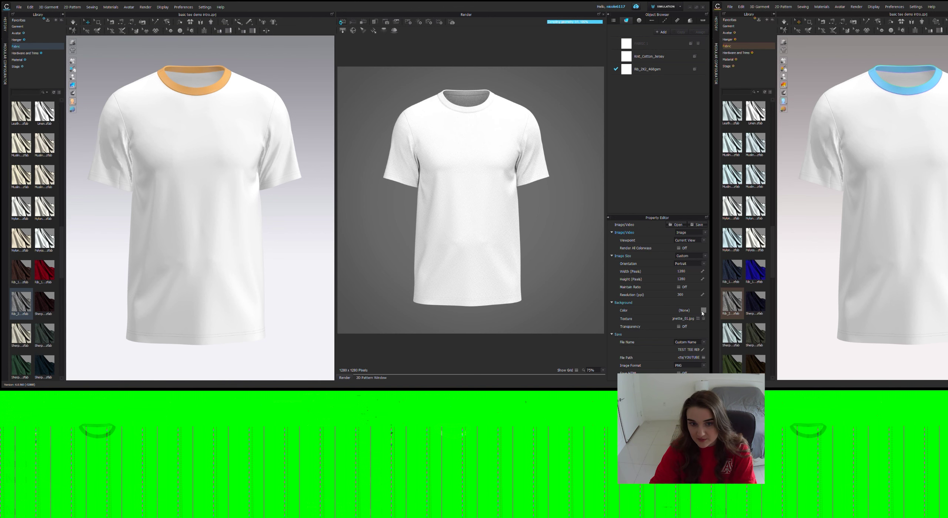
left_click(333, 212)
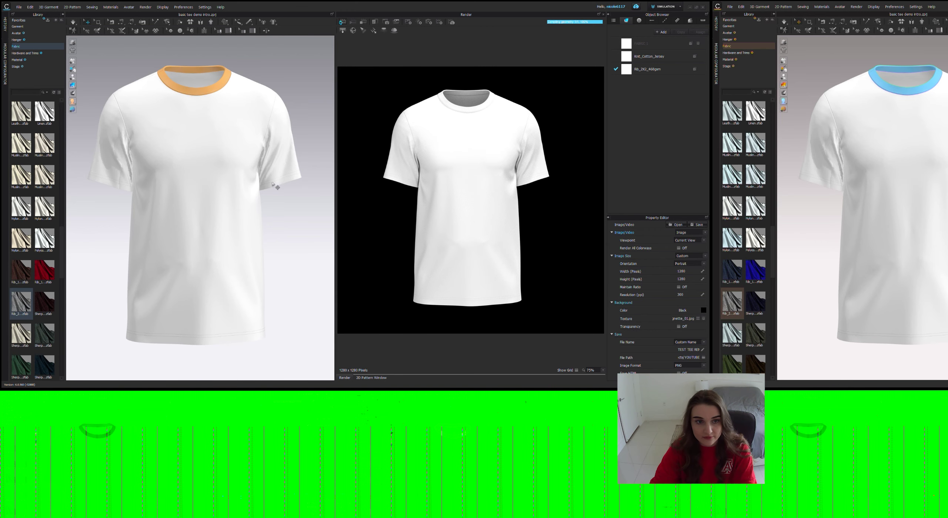
Show the avatar wearing the T-shirt and frame its torso for the render
scroll(274, 186, "down", 2)
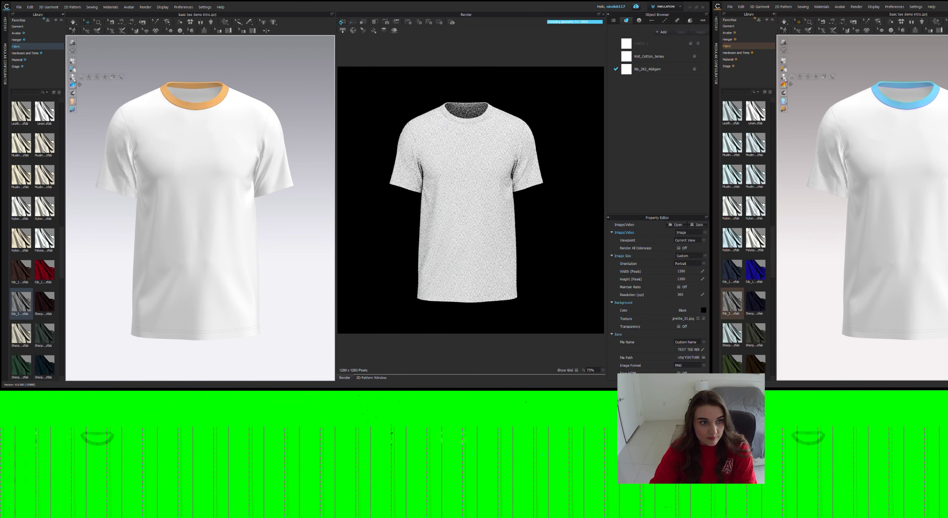
left_click(82, 77)
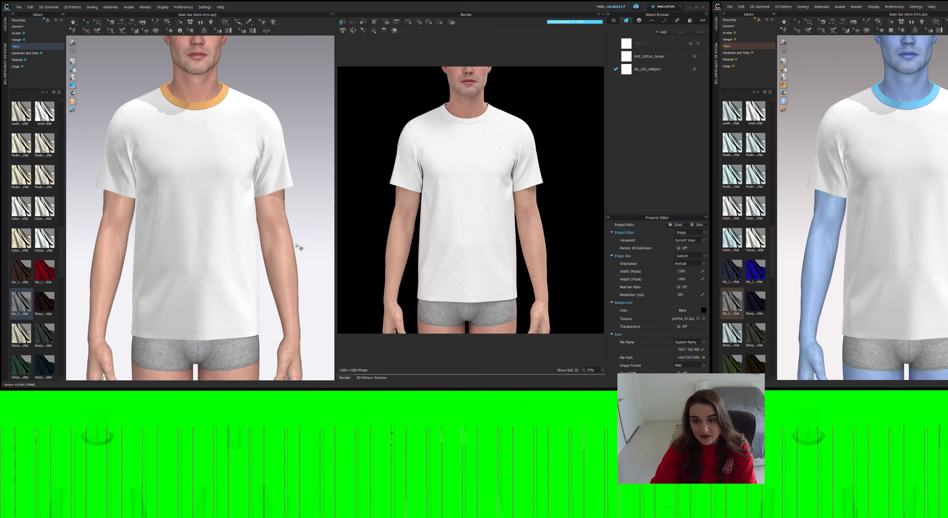
middle_click_drag(267, 260, 267, 255)
middle_click_drag(271, 211, 275, 213)
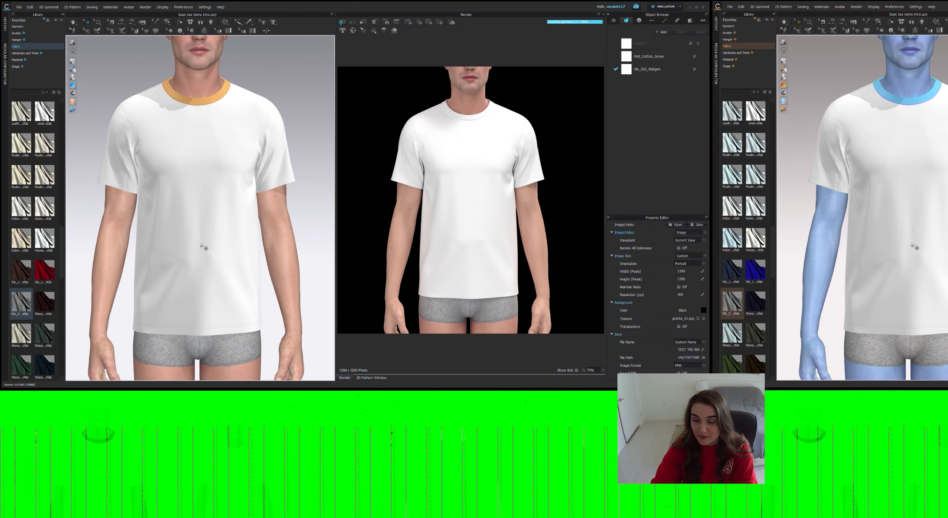
Select the front body and clear the selection, and reframe the render to include the avatar's head
left_click(226, 205)
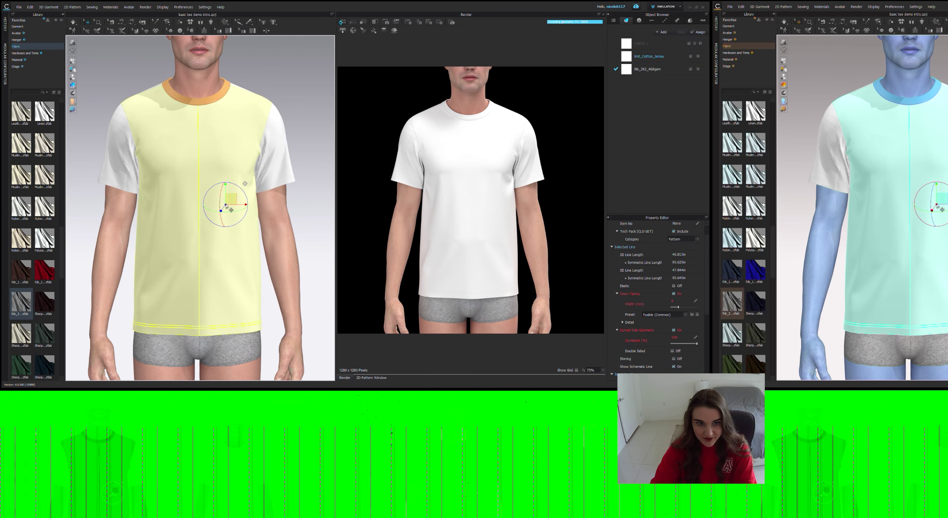
left_click(308, 139)
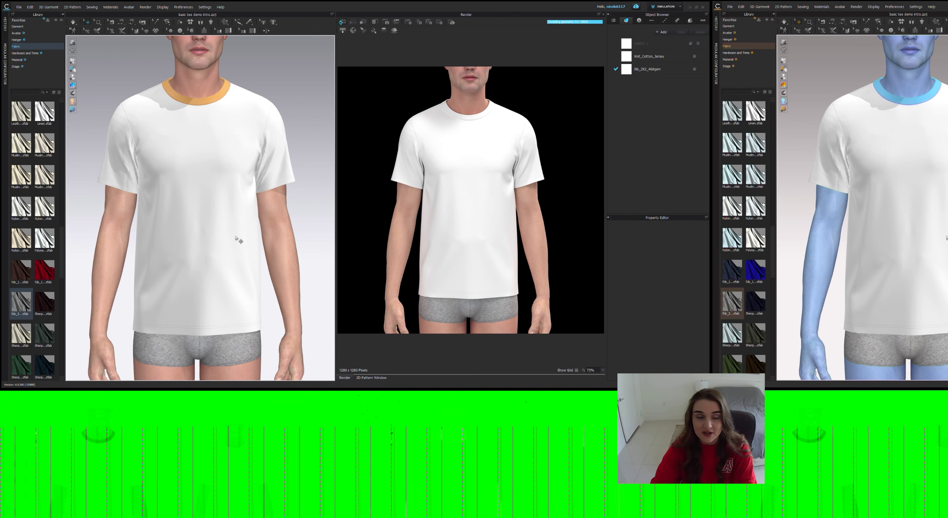
right_click_drag(236, 239, 298, 251)
scroll(273, 255, "down", 2)
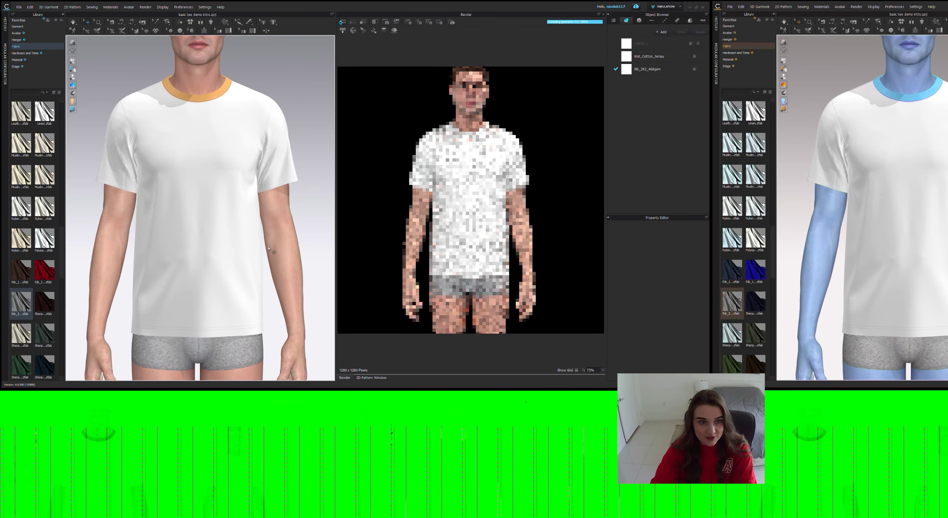
scroll(273, 255, "up", 1)
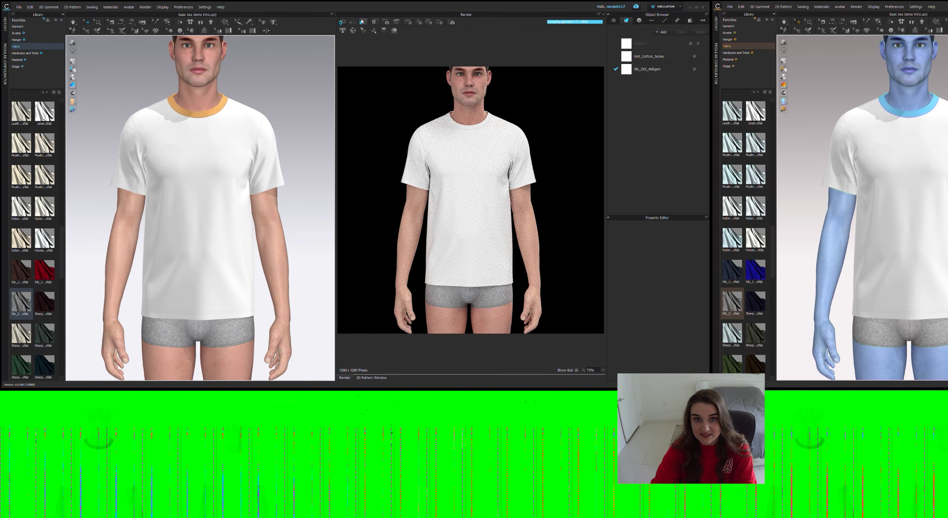